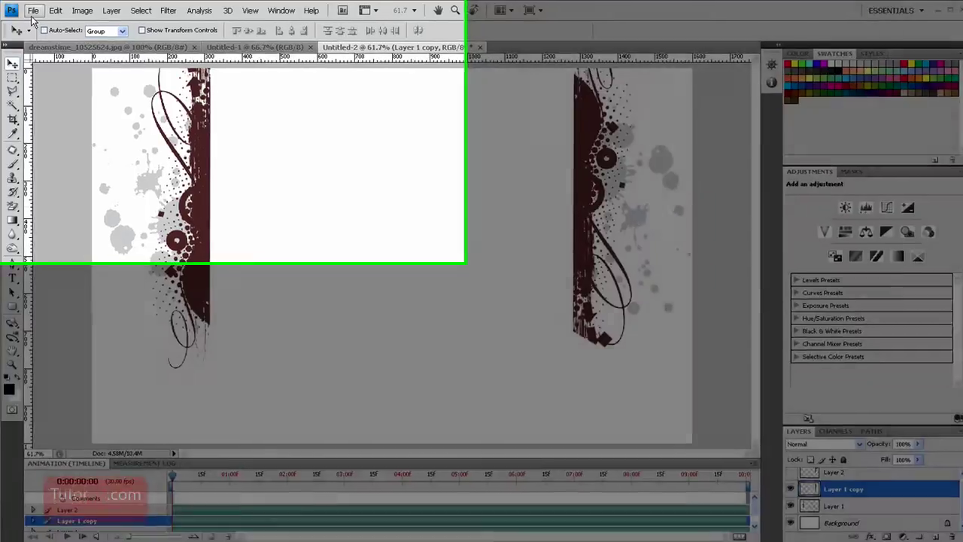
# - Create a new 960 × 600 pixel document with white background contents
pyautogui.click(33, 10)
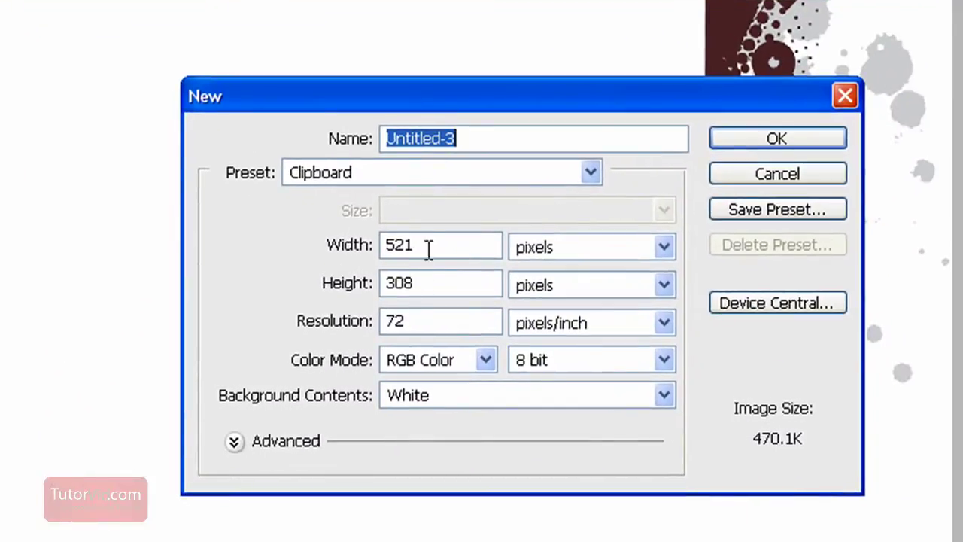
pyautogui.doubleClick(900, 506)
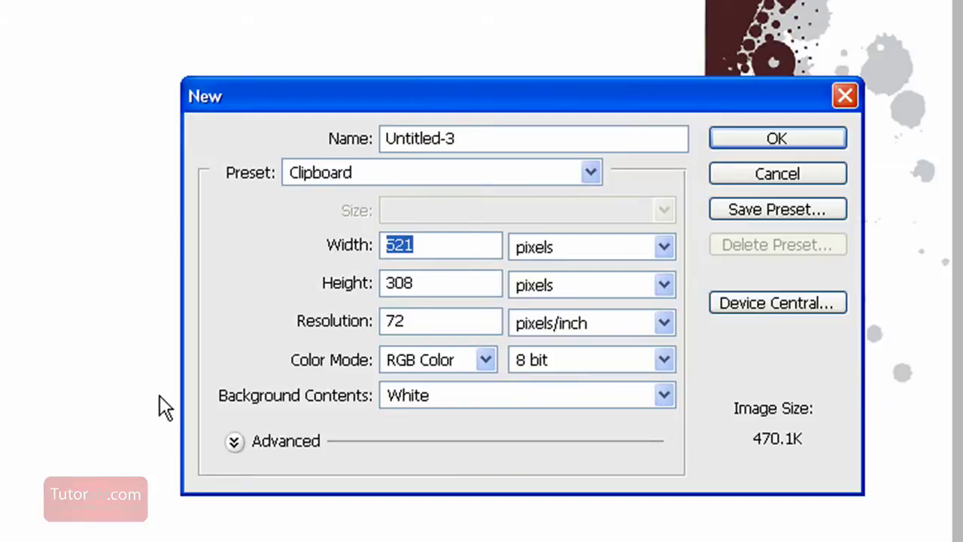
pyautogui.write('960')
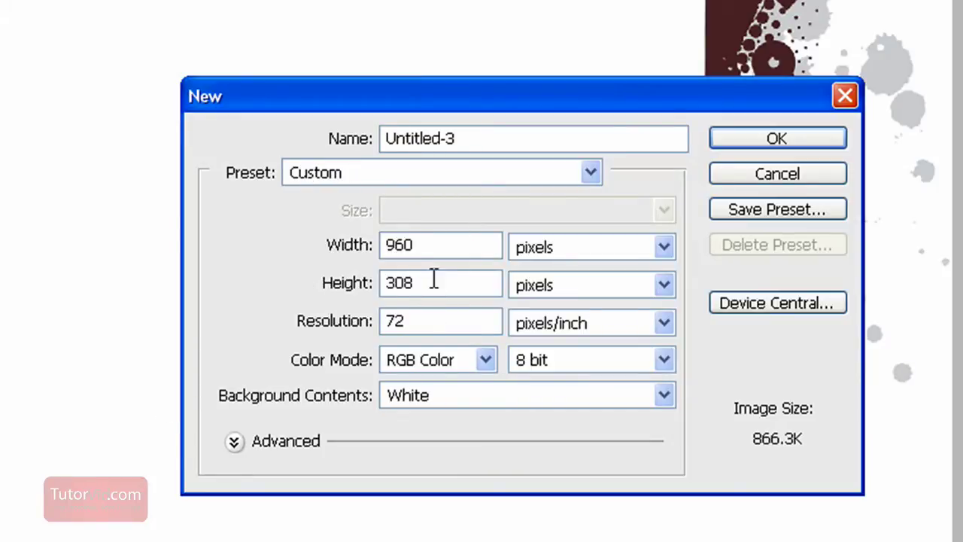
pyautogui.doubleClick(443, 283)
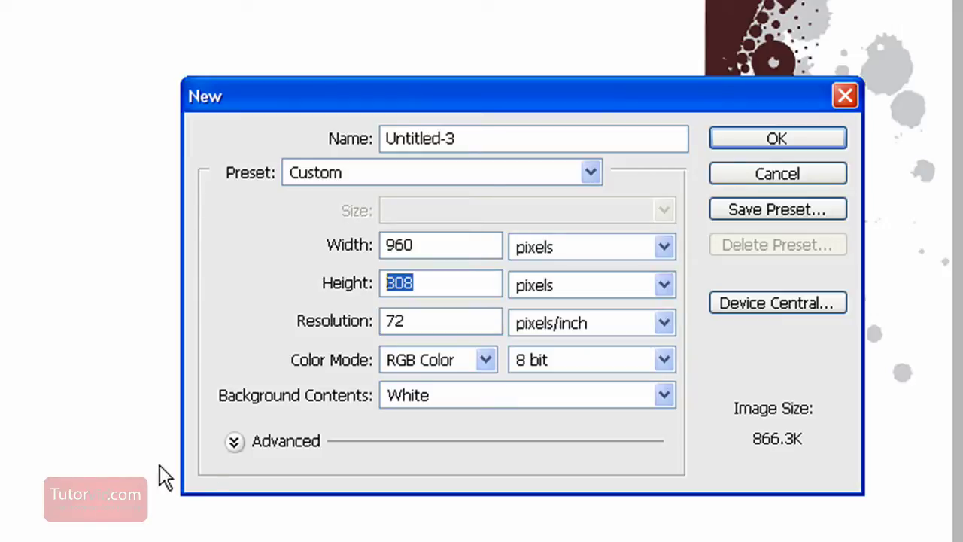
pyautogui.write('600')
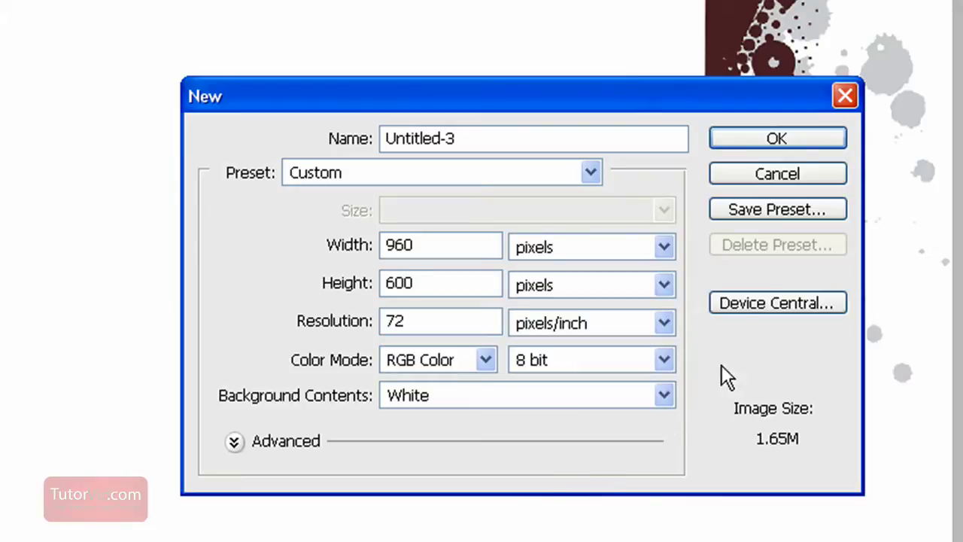
pyautogui.click(792, 139)
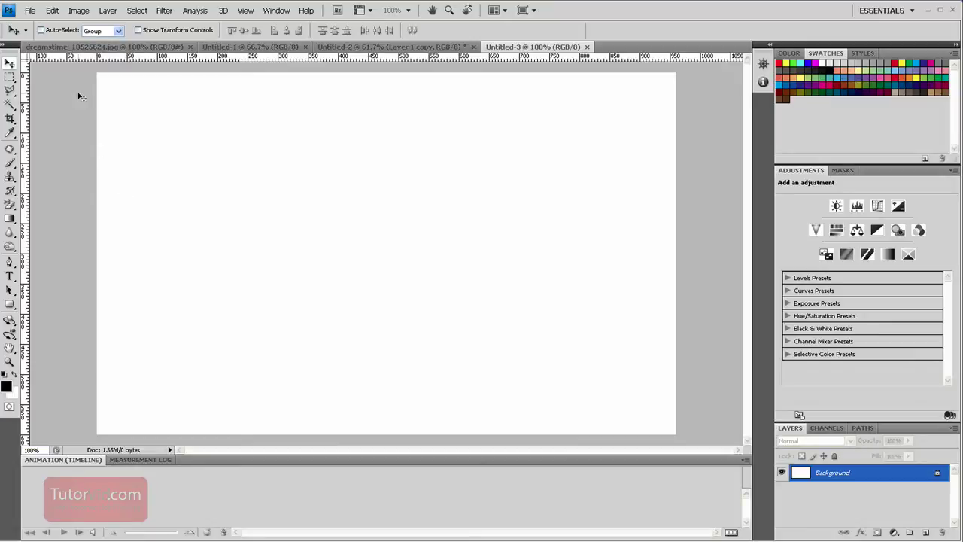
# - Widen the canvas to 1600 px from the centre, filling the extension with the background colour
pyautogui.click(80, 11)
pyautogui.click(120, 101)
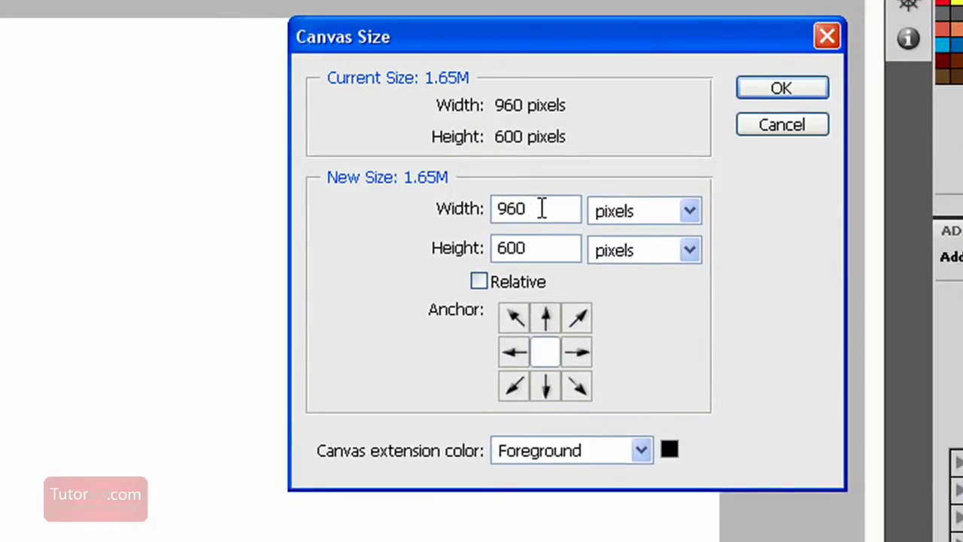
pyautogui.moveTo(546, 208); pyautogui.dragTo(424, 208)
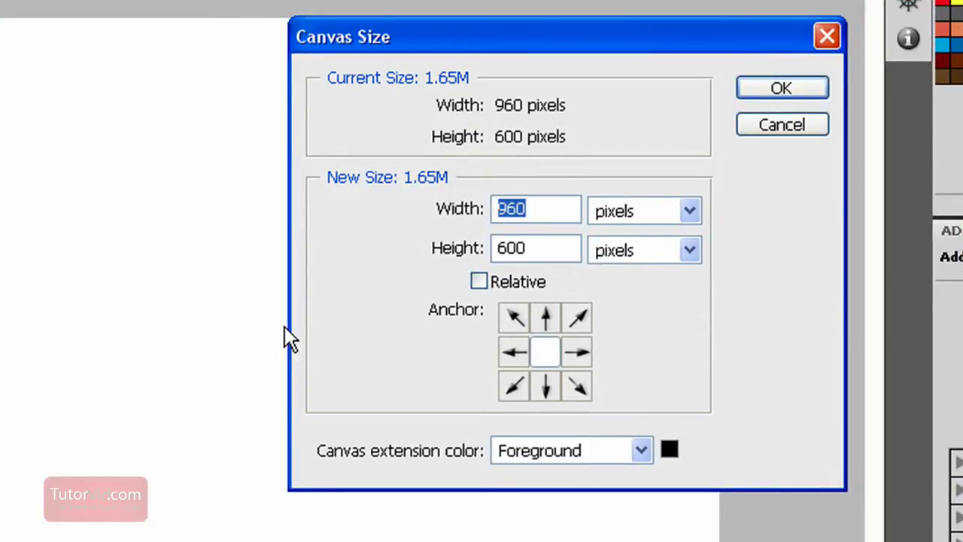
pyautogui.write('1600')
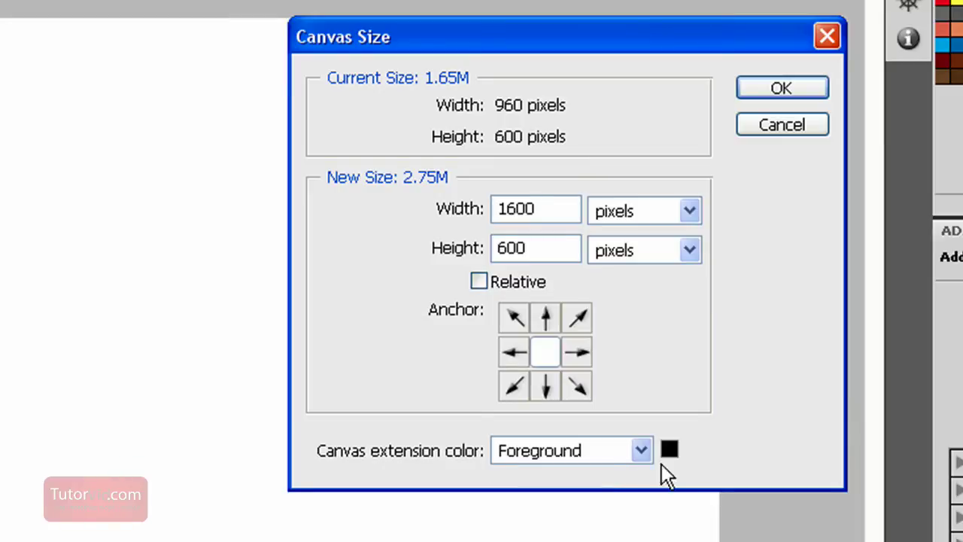
pyautogui.click(642, 451)
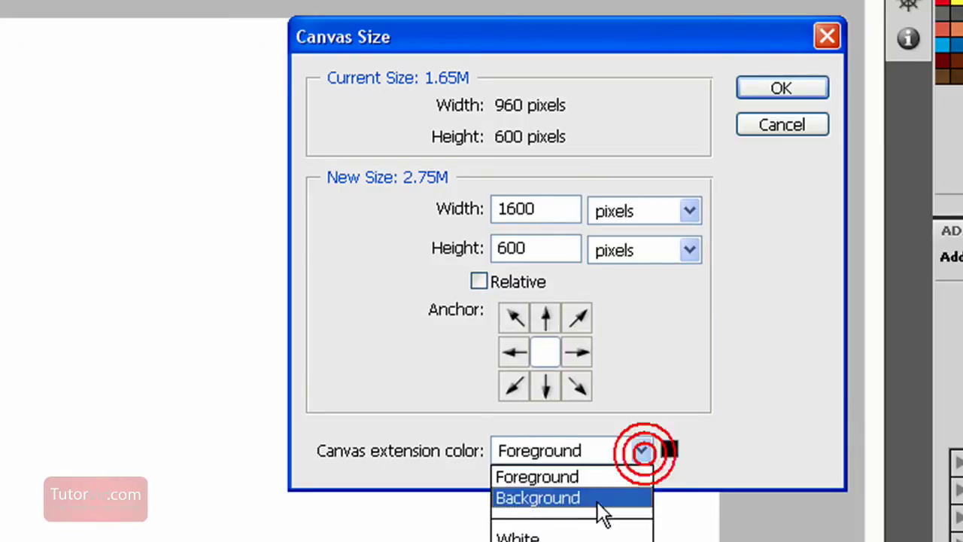
pyautogui.click(526, 541)
pyautogui.click(782, 91)
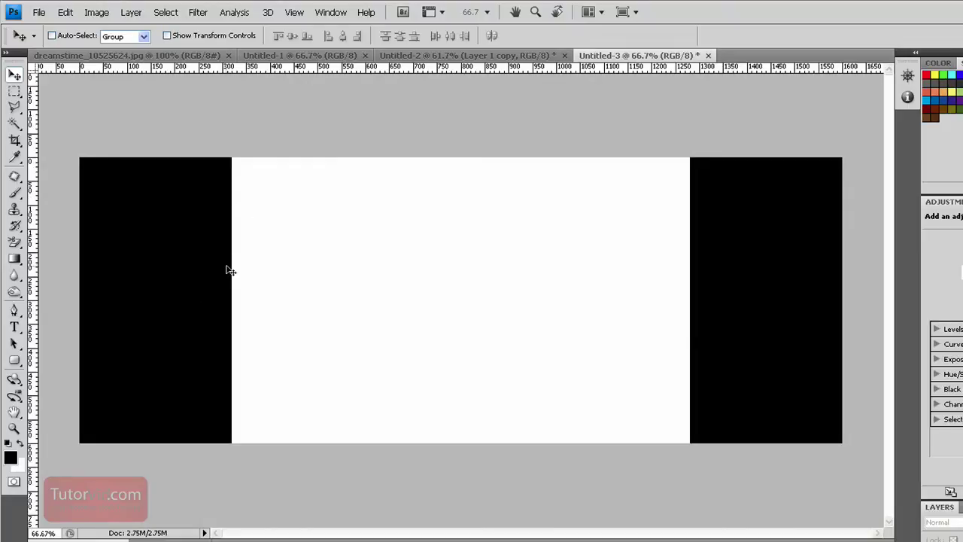
# - In the dreamstime artwork, lasso-select the upper brown grunge swirl
pyautogui.click(200, 55)
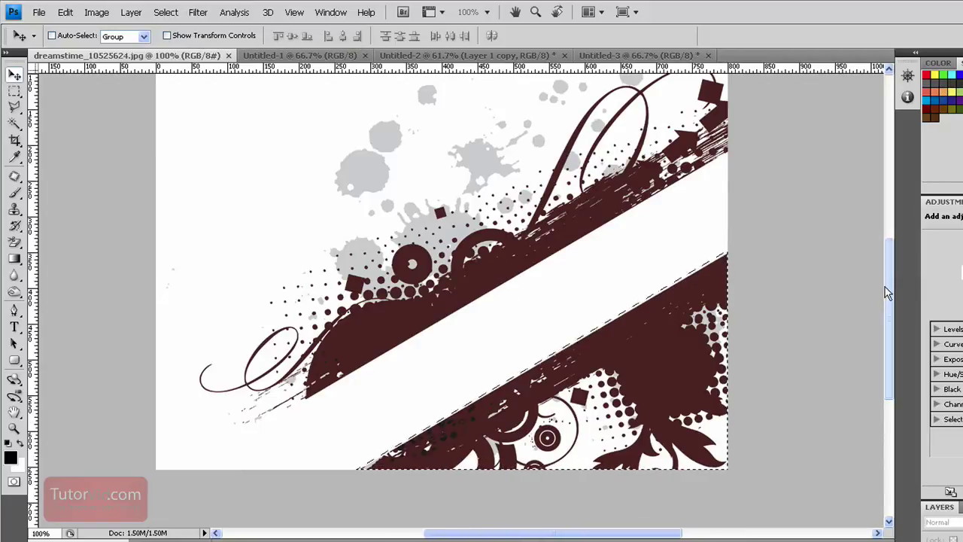
pyautogui.scroll(3, 888, 292)
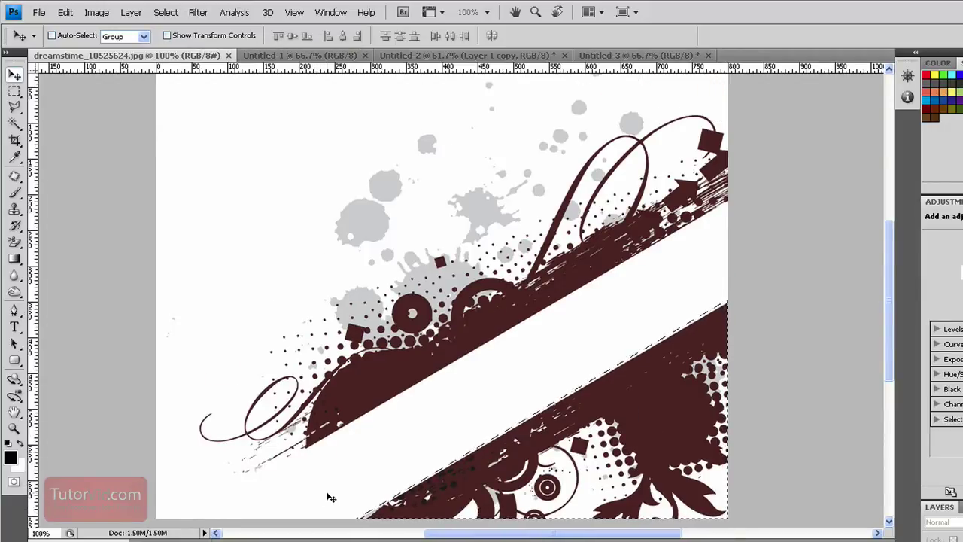
pyautogui.press('l')
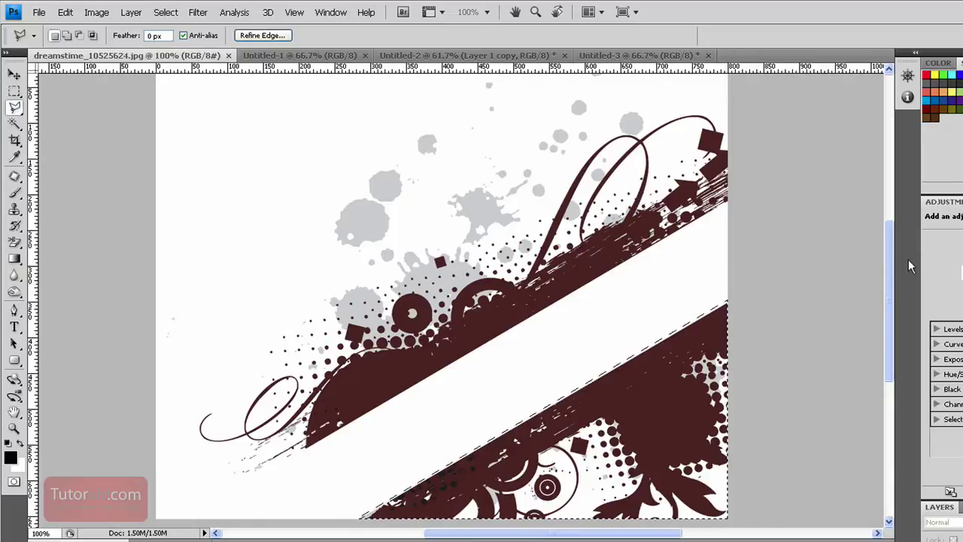
pyautogui.scroll(1, 888, 263)
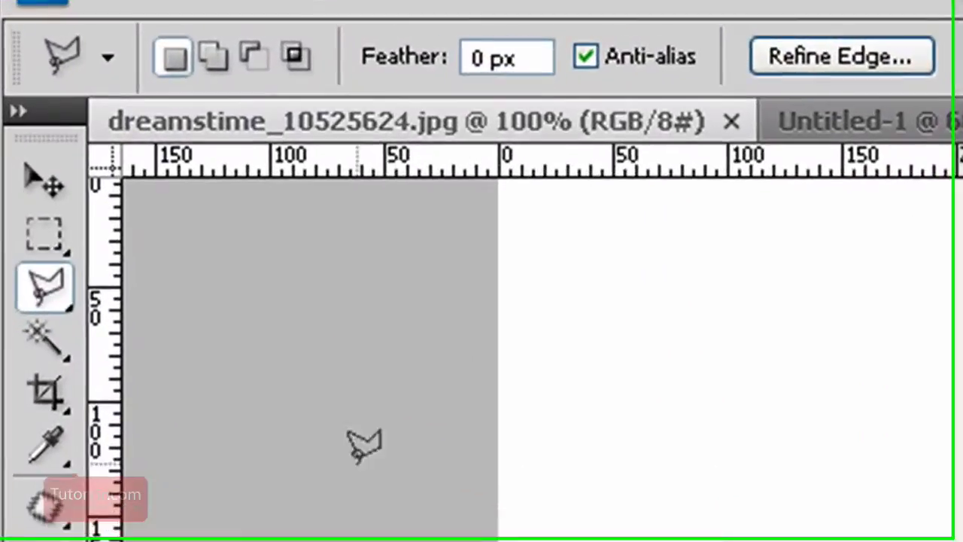
pyautogui.click(48, 278)
pyautogui.click(143, 286)
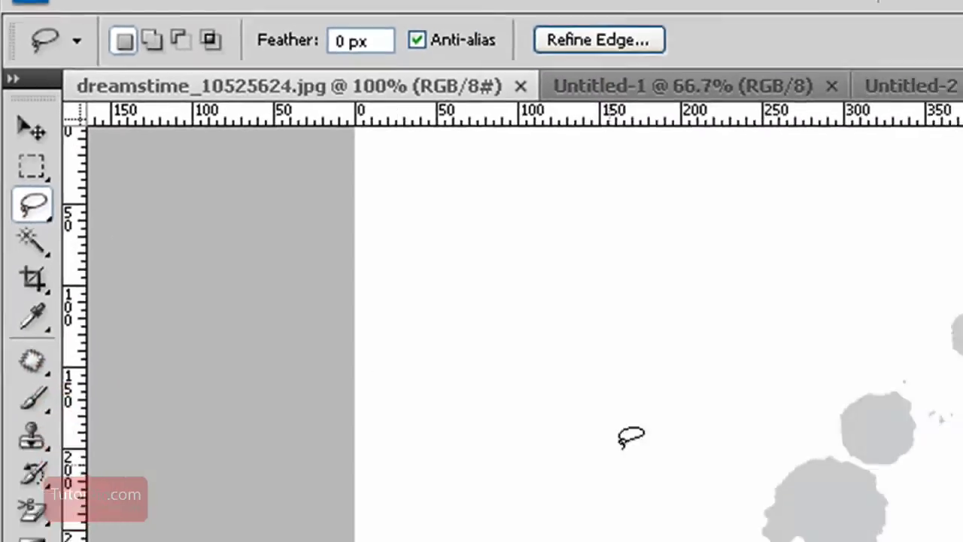
pyautogui.moveTo(464, 516)
pyautogui.mouseDown()
pyautogui.moveTo(892, 195)
pyautogui.moveTo(962, 137)
pyautogui.moveTo(962, 113)
pyautogui.mouseUp()
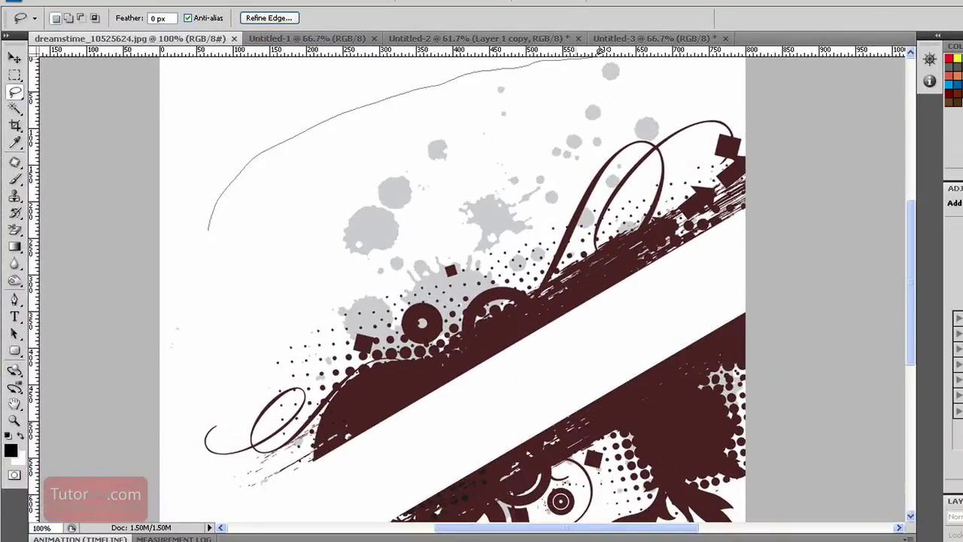
pyautogui.moveTo(787, 71)
pyautogui.mouseDown()
pyautogui.moveTo(786, 274)
pyautogui.moveTo(645, 307)
pyautogui.moveTo(498, 386)
pyautogui.moveTo(204, 496)
pyautogui.moveTo(184, 446)
pyautogui.moveTo(219, 180)
pyautogui.mouseUp()
# - Copy the selected swirl and paste it into Untitled-3 as a new layer
pyautogui.click(67, 0)
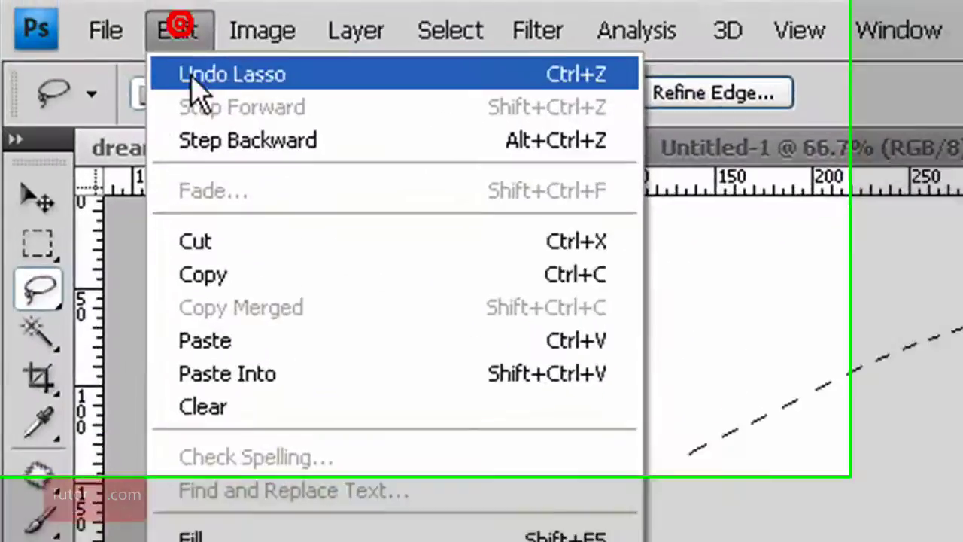
pyautogui.click(392, 318)
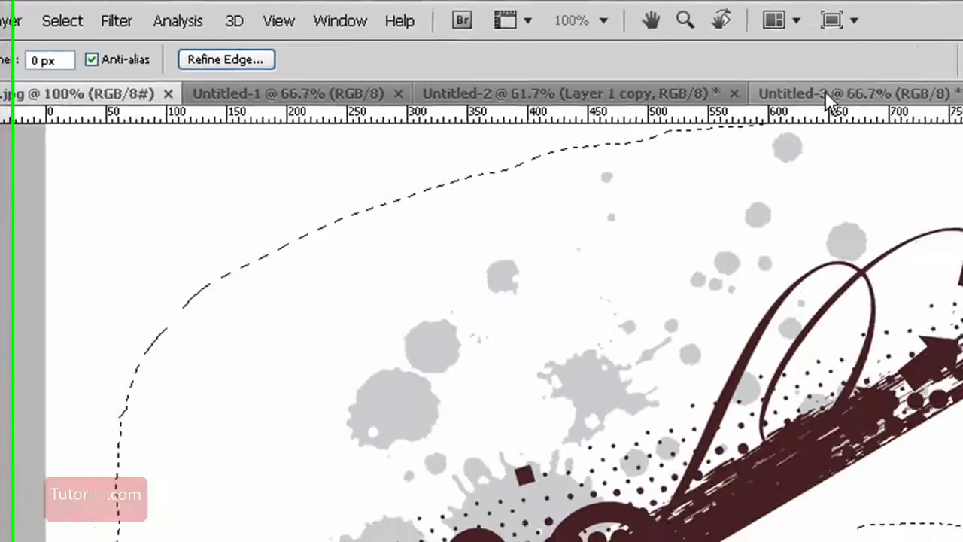
pyautogui.click(824, 94)
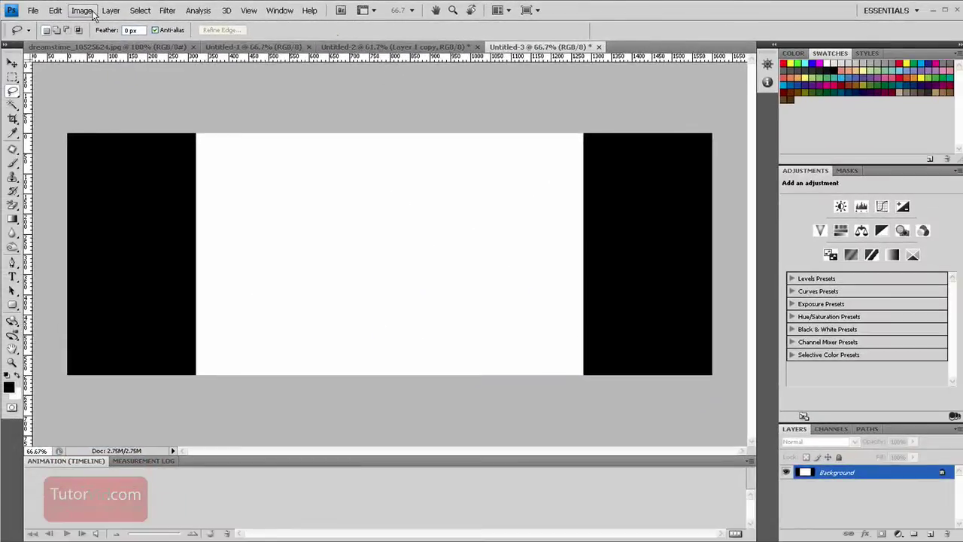
pyautogui.click(58, 9)
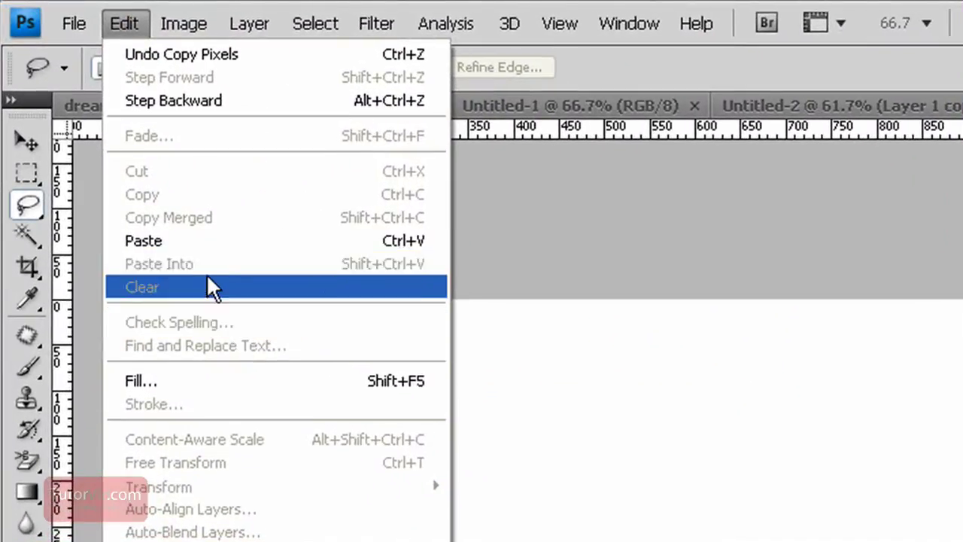
pyautogui.click(185, 194)
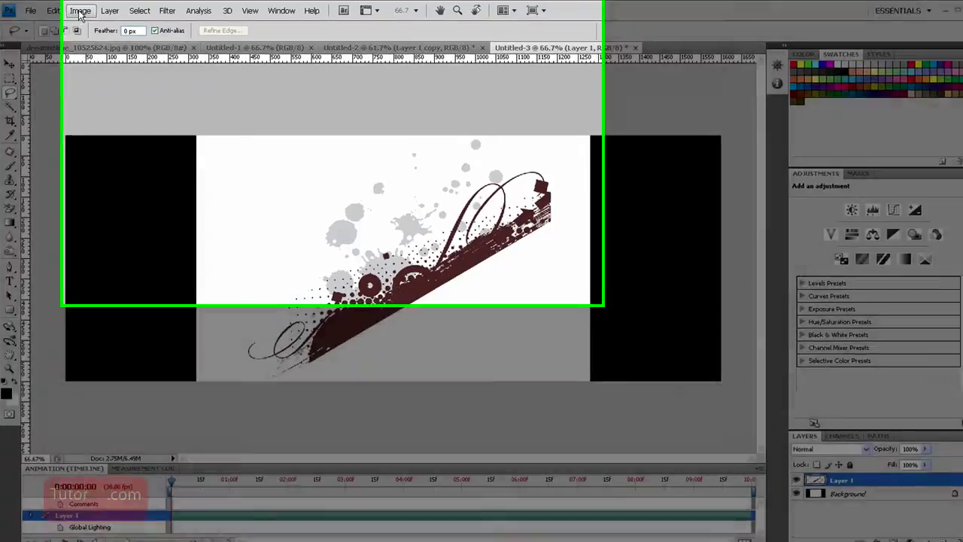
# - Extend the canvas height to 800 px, anchored at the top-centre
pyautogui.click(82, 10)
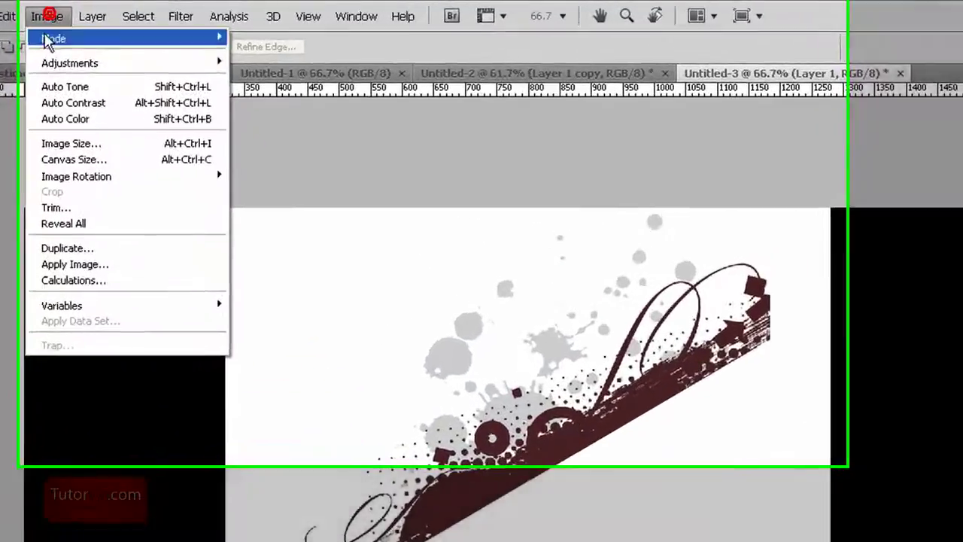
pyautogui.click(109, 99)
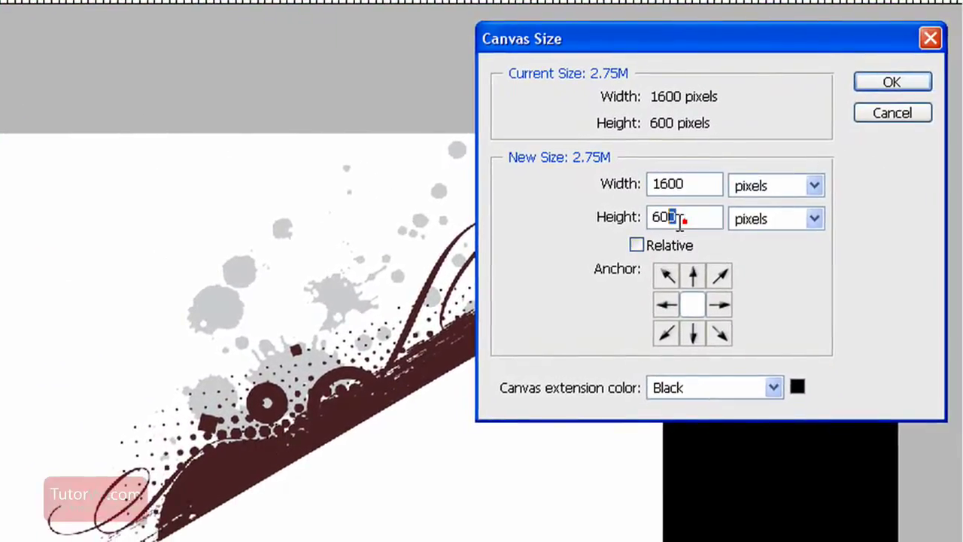
pyautogui.doubleClick(891, 301)
pyautogui.write('800')
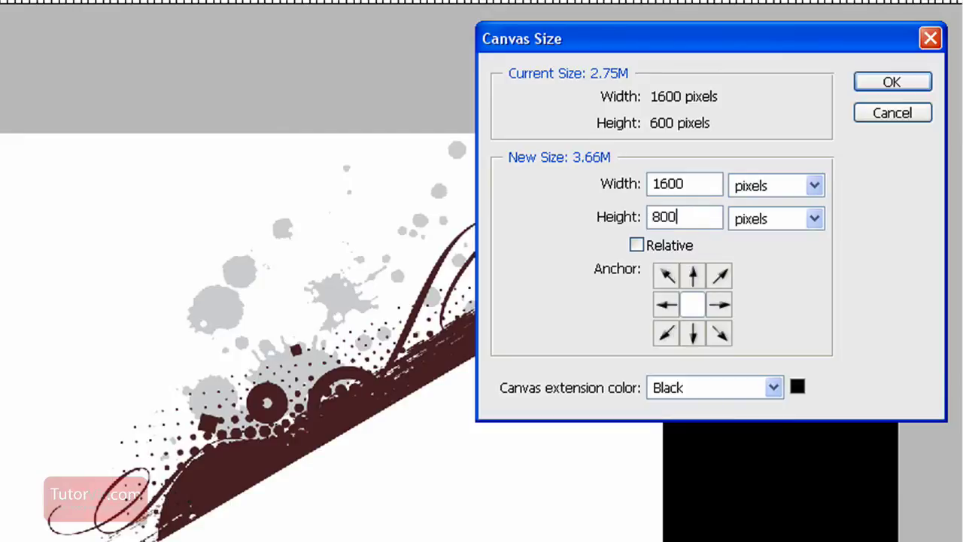
pyautogui.click(689, 277)
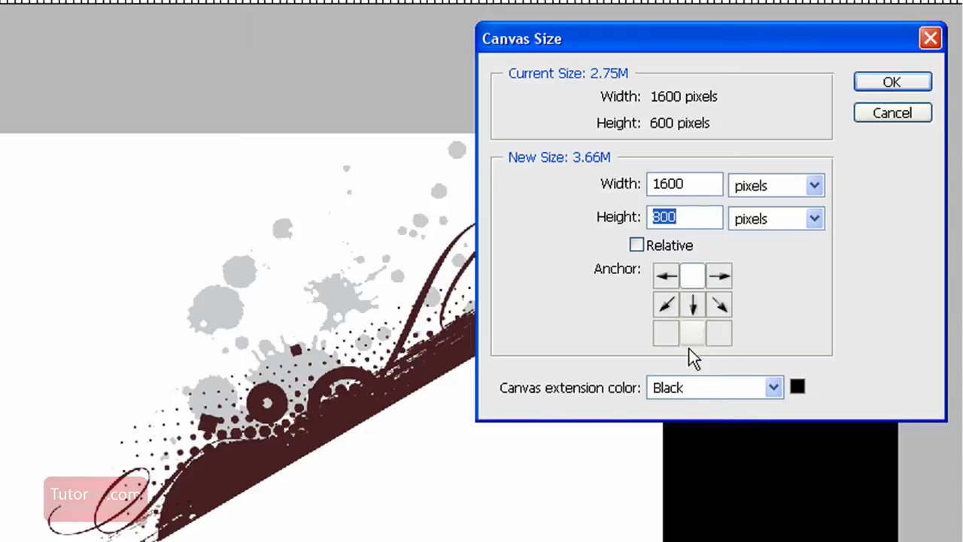
pyautogui.click(895, 84)
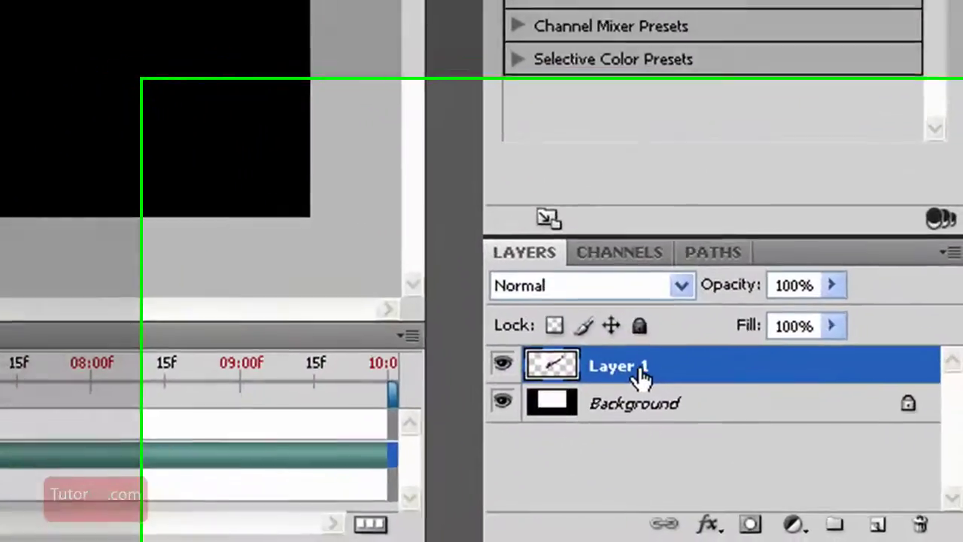
# - Rotate Layer 1's swirl about -57.6° so its brown band stands vertical
pyautogui.click(645, 362)
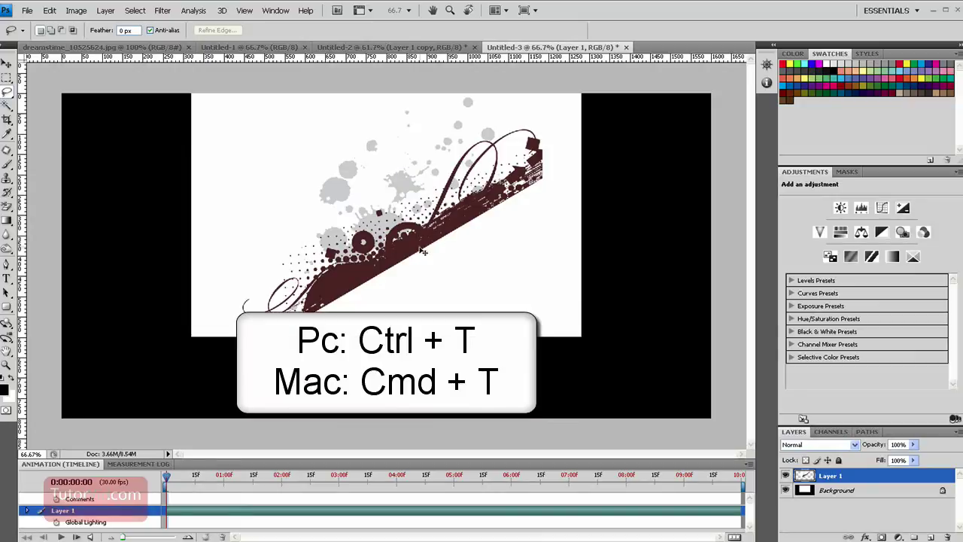
pyautogui.hotkey('ctrl', 't')
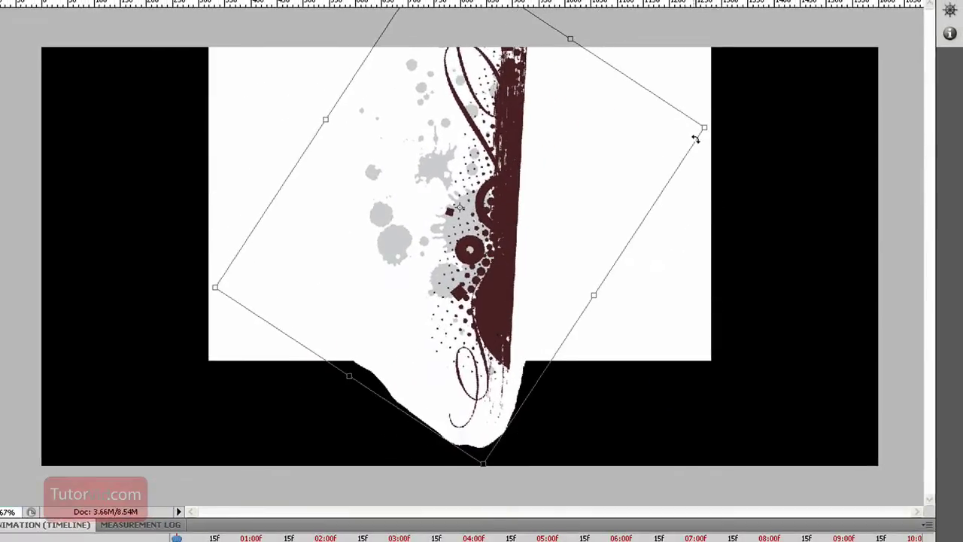
pyautogui.moveTo(485, 188); pyautogui.dragTo(163, 252)
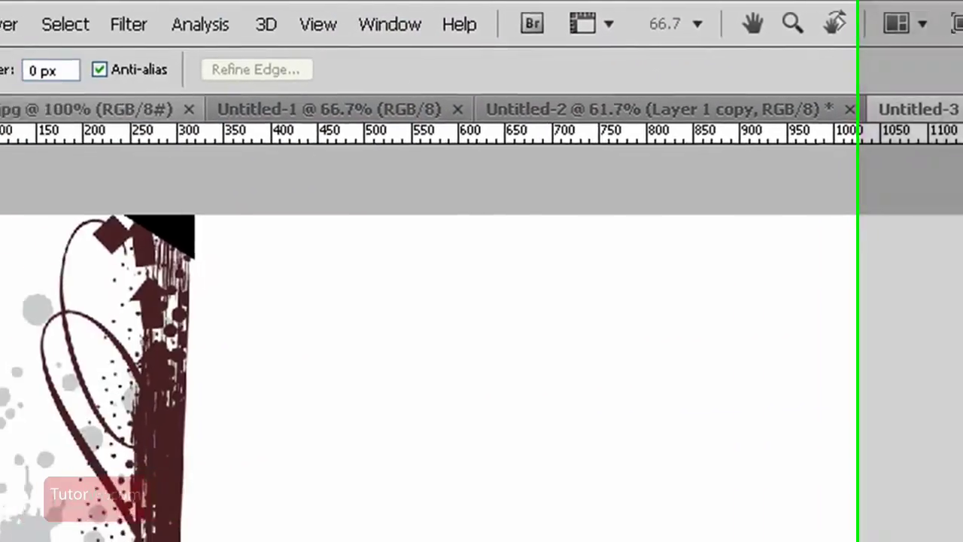
# - Increase the canvas height to 1000 px with the top-centre anchor
pyautogui.click(69, 28)
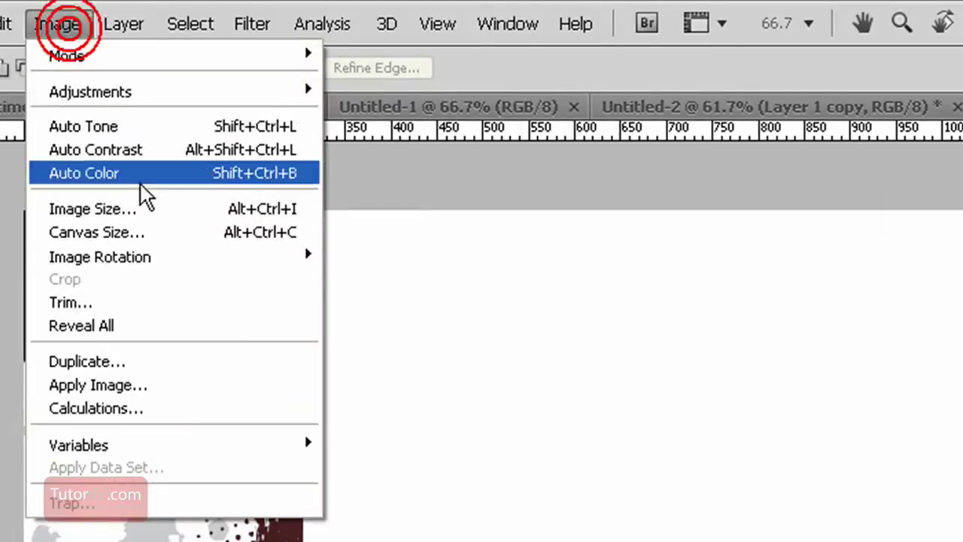
pyautogui.click(189, 233)
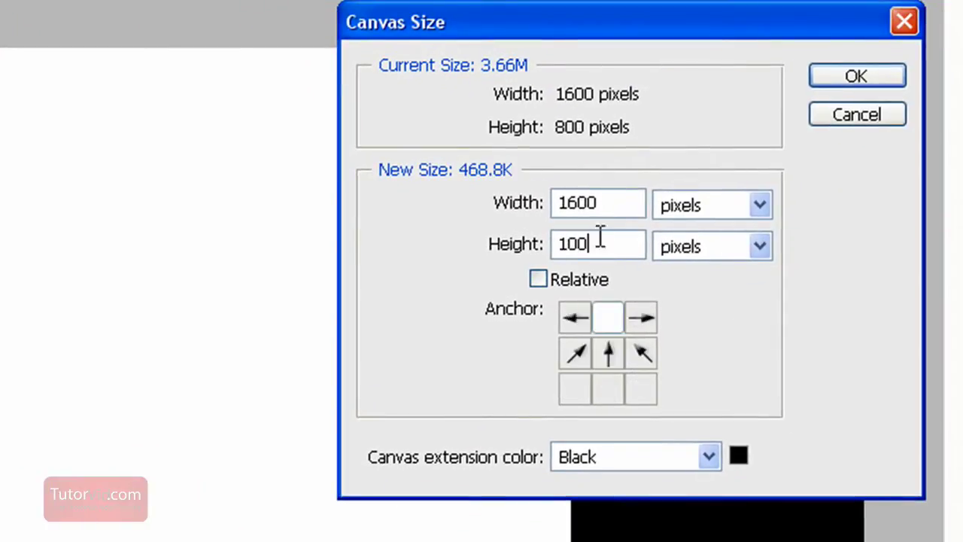
pyautogui.click(617, 246)
pyautogui.write('0')
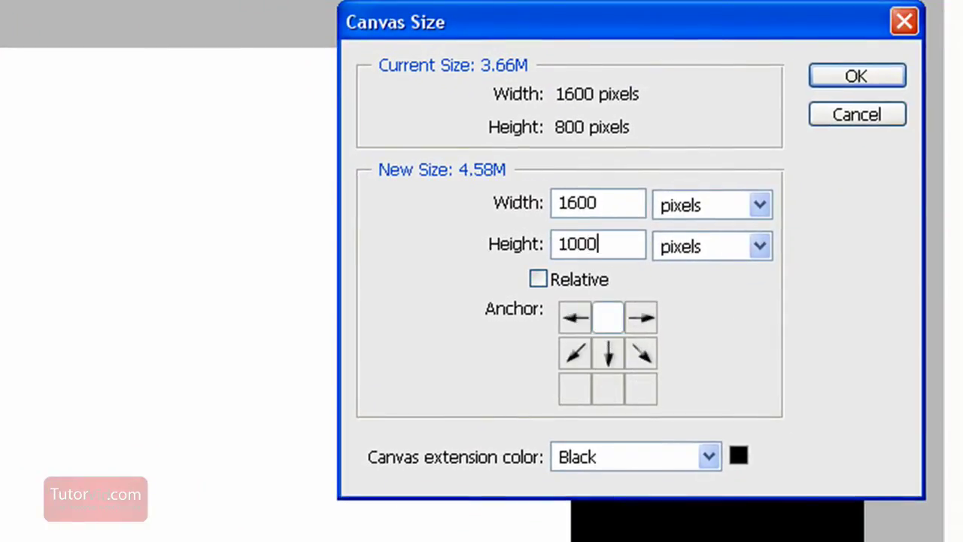
pyautogui.click(607, 316)
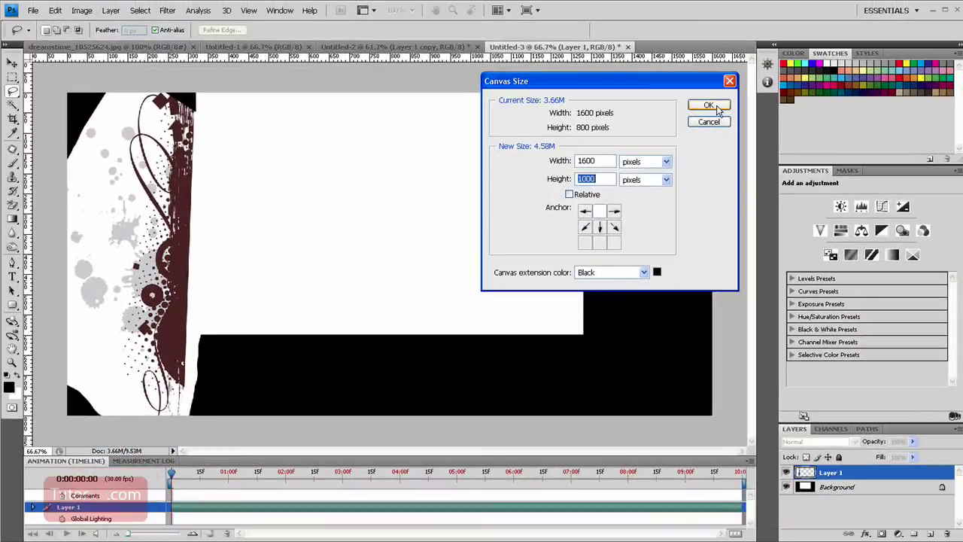
pyautogui.click(835, 80)
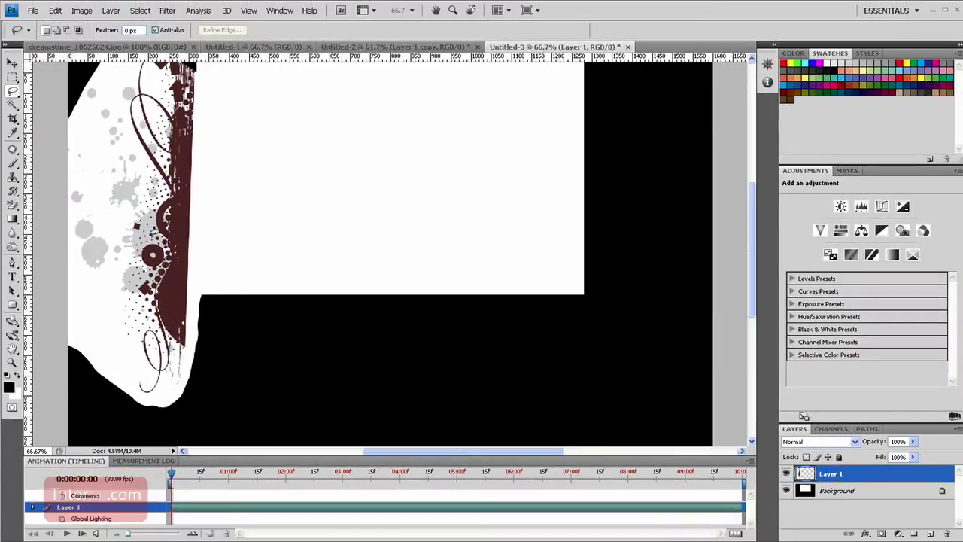
# - Drag the swirl artwork further down along the left edge
pyautogui.press('v')
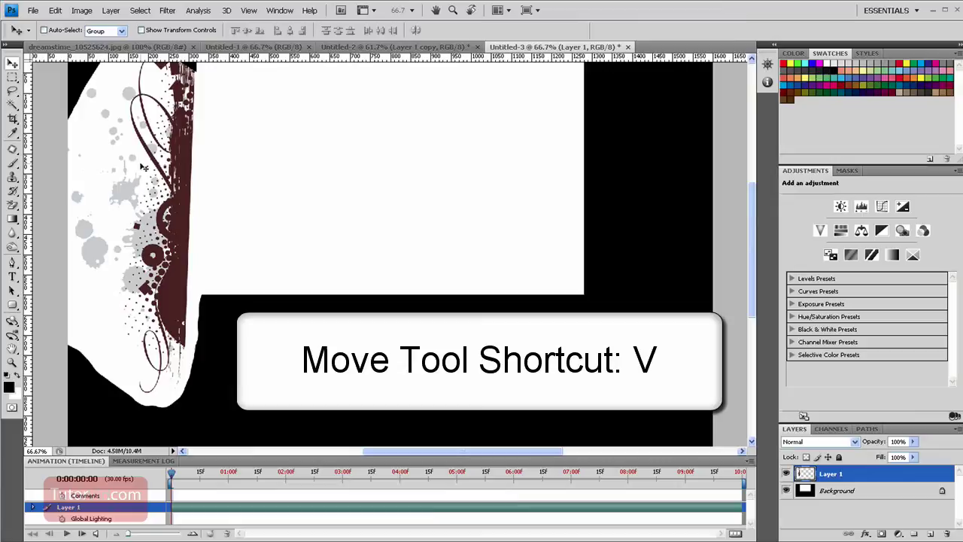
pyautogui.moveTo(144, 164); pyautogui.dragTo(142, 155)
pyautogui.moveTo(139, 197); pyautogui.dragTo(141, 239)
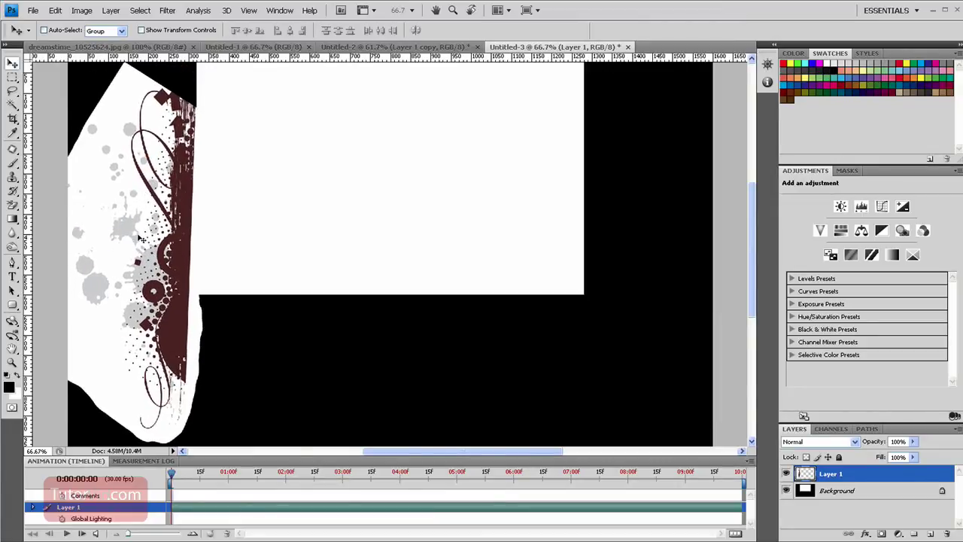
# - Straighten the swirl to -1.7° and nudge it flush against the left edge
pyautogui.hotkey('ctrl', 't')
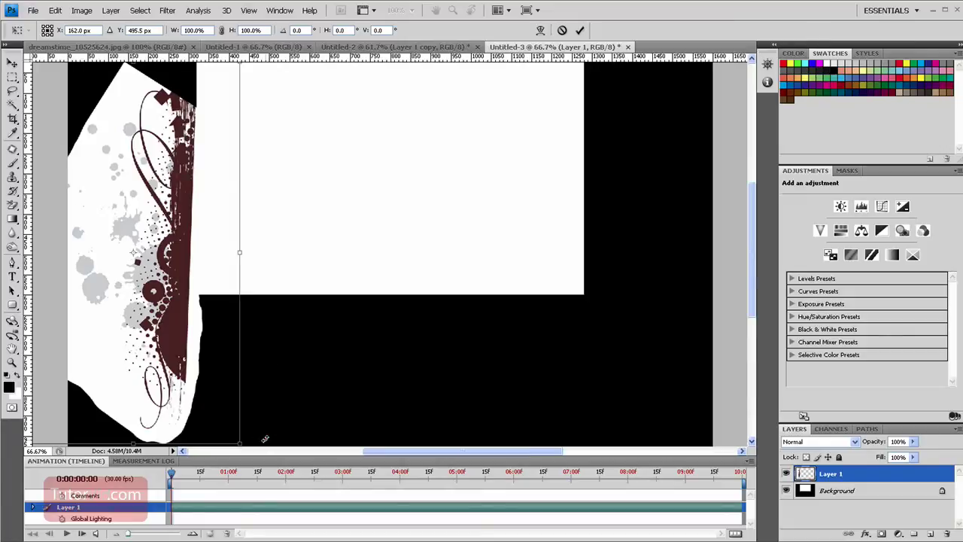
pyautogui.moveTo(265, 439); pyautogui.dragTo(272, 439)
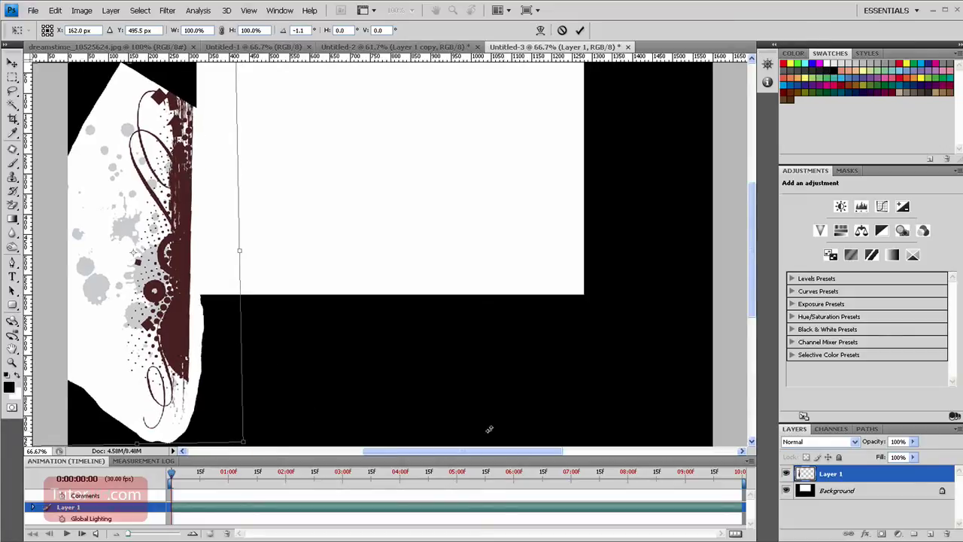
pyautogui.scroll(2, 489, 428)
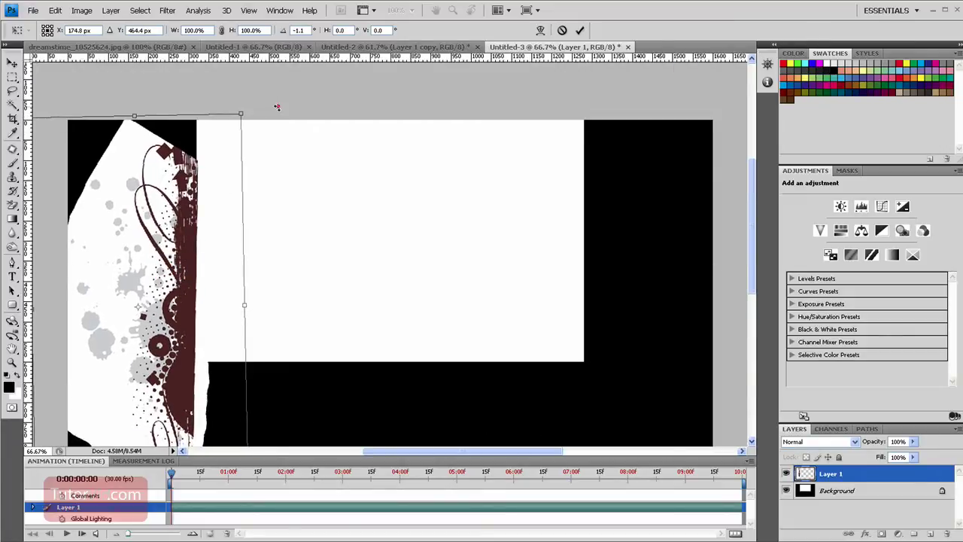
pyautogui.moveTo(276, 108); pyautogui.dragTo(266, 85)
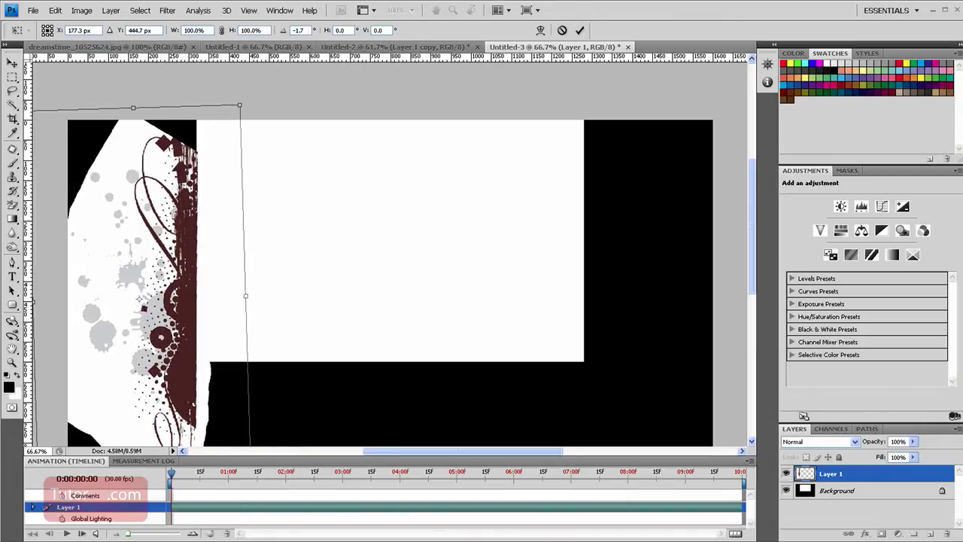
pyautogui.moveTo(752, 226); pyautogui.dragTo(752, 201)
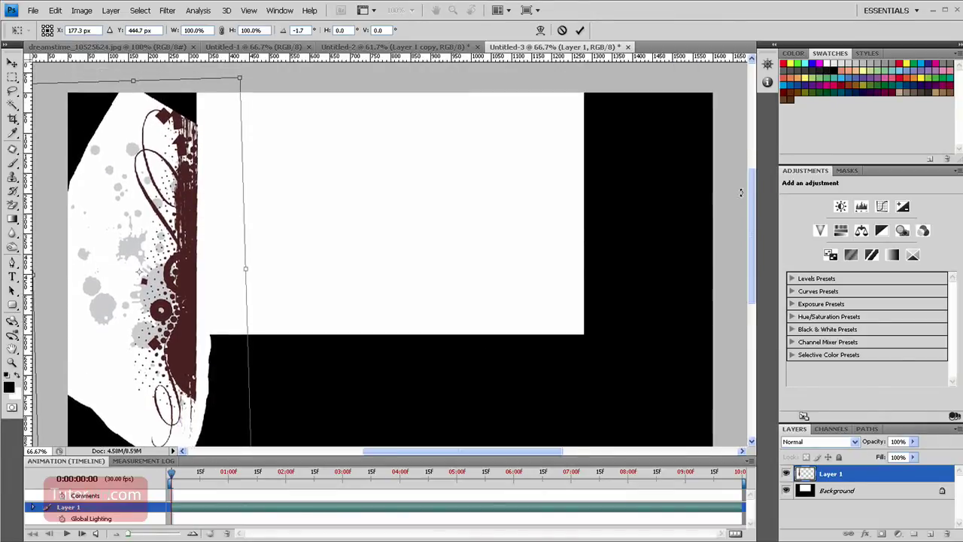
pyautogui.moveTo(220, 225); pyautogui.dragTo(216, 217)
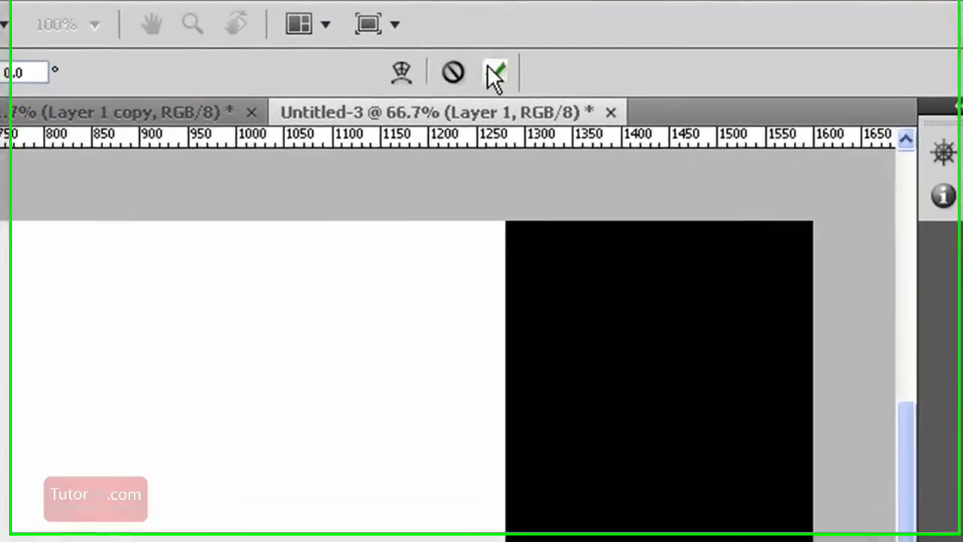
pyautogui.click(579, 30)
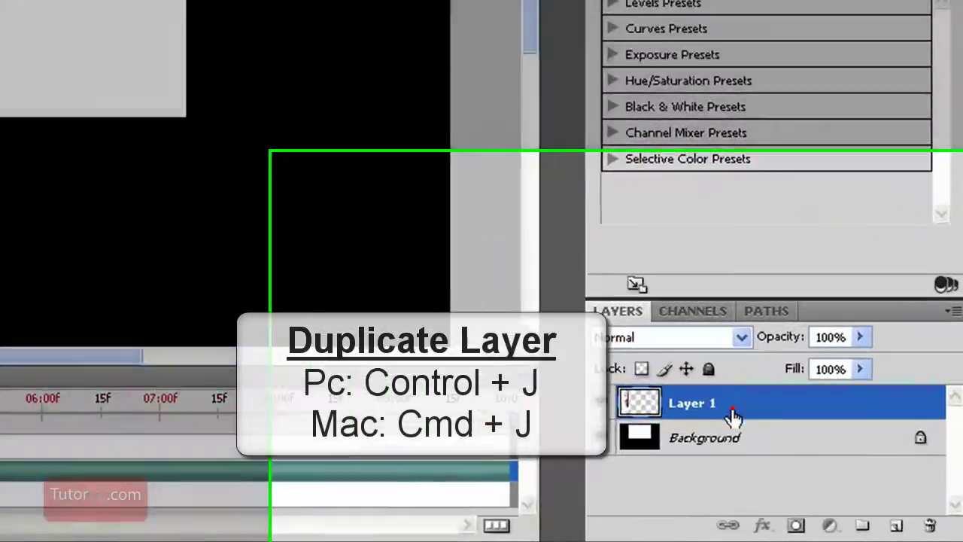
# - Duplicate Layer 1 and drag the copy right into the white centre
pyautogui.click(849, 473)
pyautogui.hotkey('ctrl', 'j')
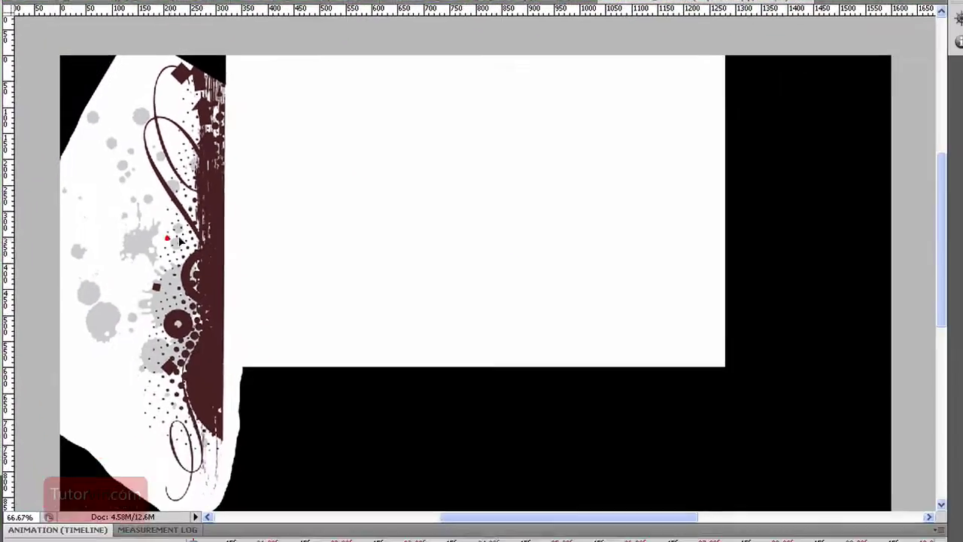
pyautogui.moveTo(180, 241); pyautogui.dragTo(441, 359)
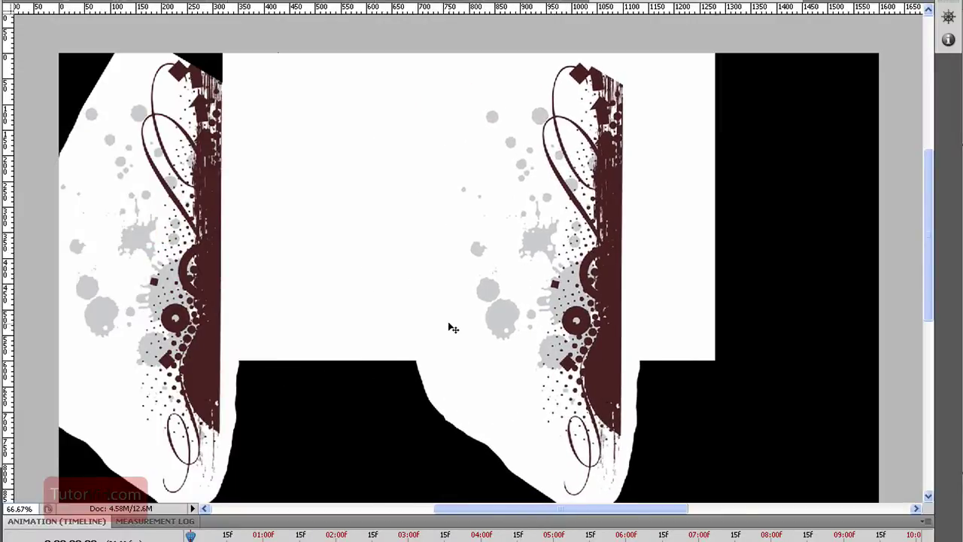
# - Flip and rotate Layer 1 copy so it mirrors the left swirl strip
pyautogui.hotkey('ctrl', 't')
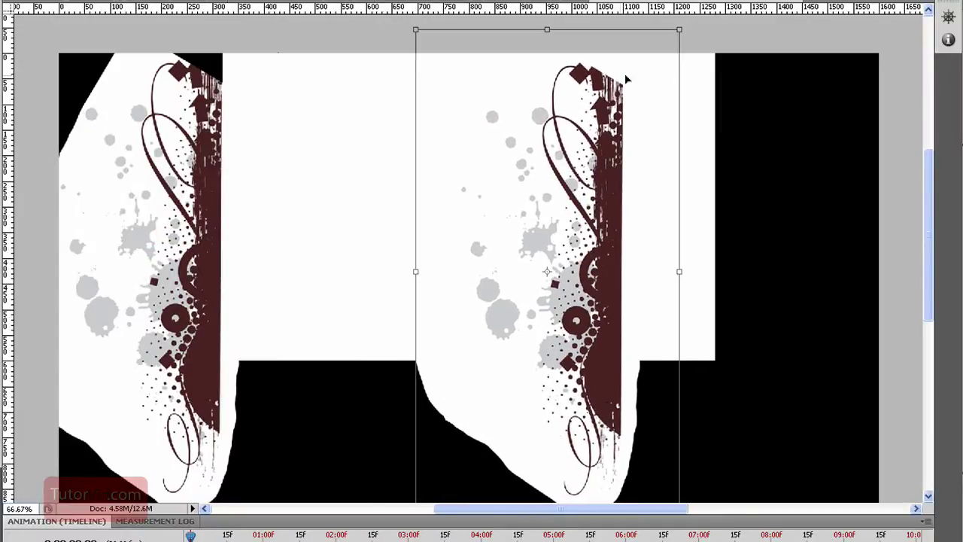
pyautogui.hotkey('alt', 'e')
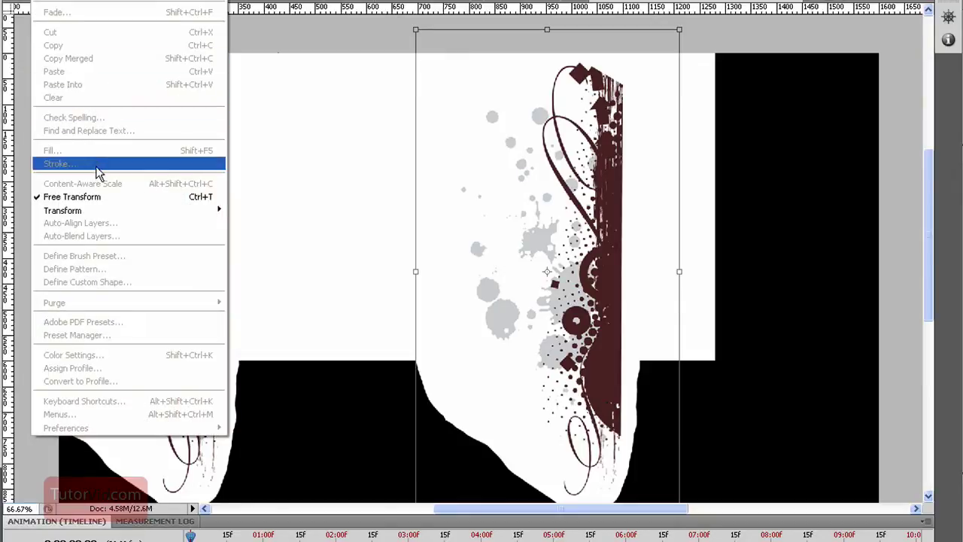
pyautogui.moveTo(124, 215)
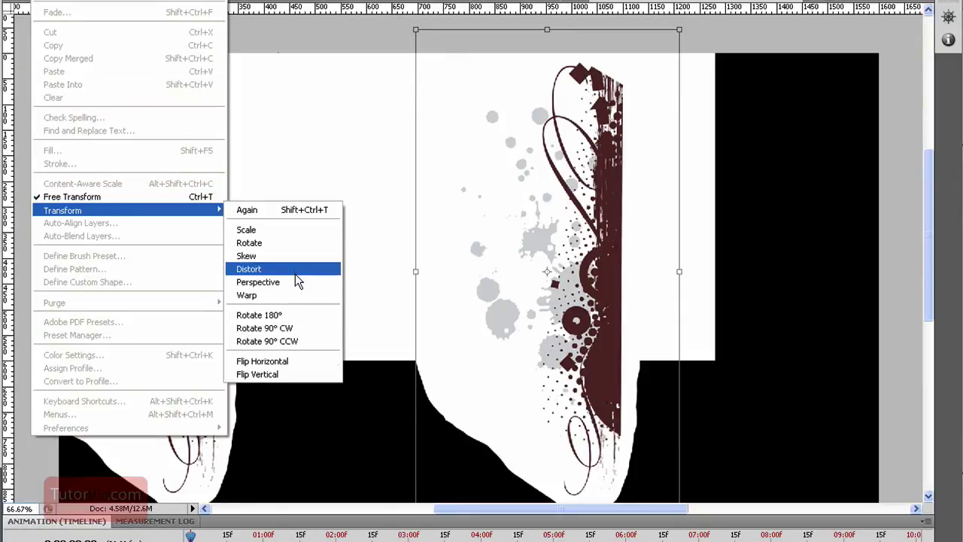
pyautogui.click(702, 31)
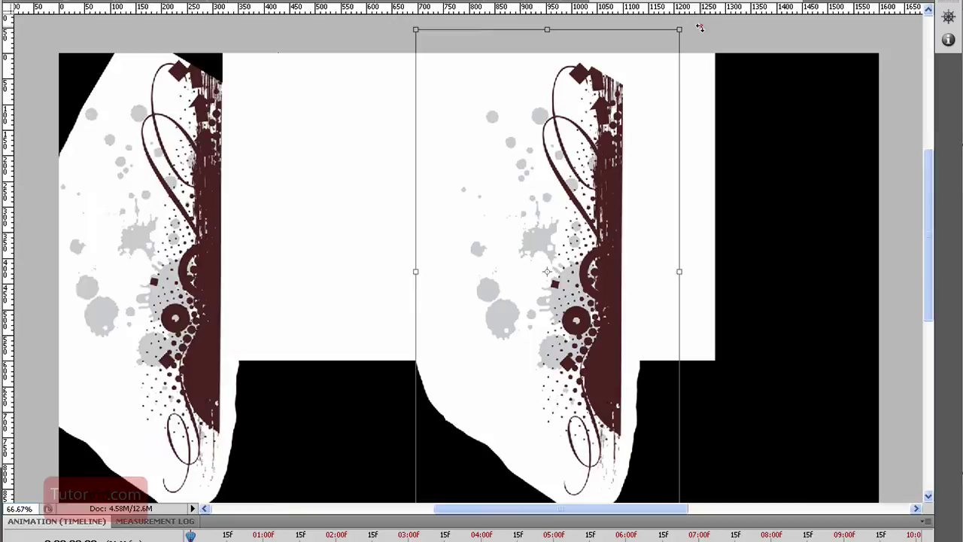
pyautogui.moveTo(696, 27); pyautogui.dragTo(436, 426)
# - Position the mirrored copy along the right edge, commit it, and toggle its visibility to compare
pyautogui.moveTo(549, 340); pyautogui.dragTo(833, 163)
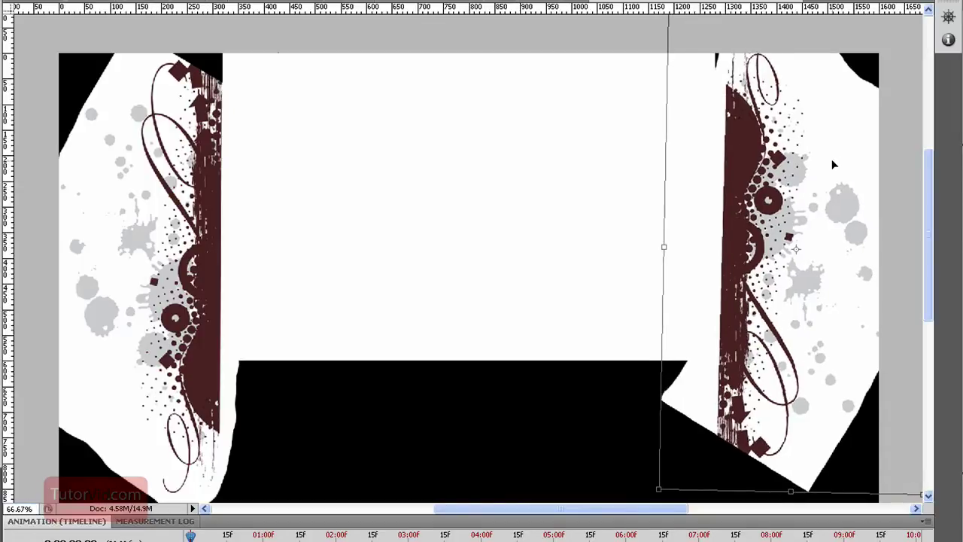
pyautogui.moveTo(647, 497); pyautogui.dragTo(652, 499)
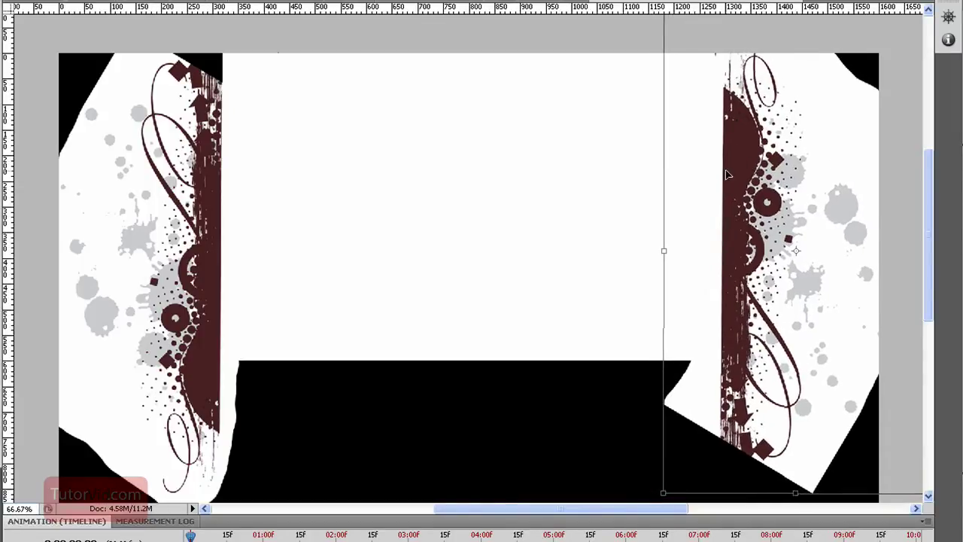
pyautogui.moveTo(735, 151)
pyautogui.mouseDown()
pyautogui.moveTo(750, 155)
pyautogui.moveTo(729, 159)
pyautogui.mouseUp()
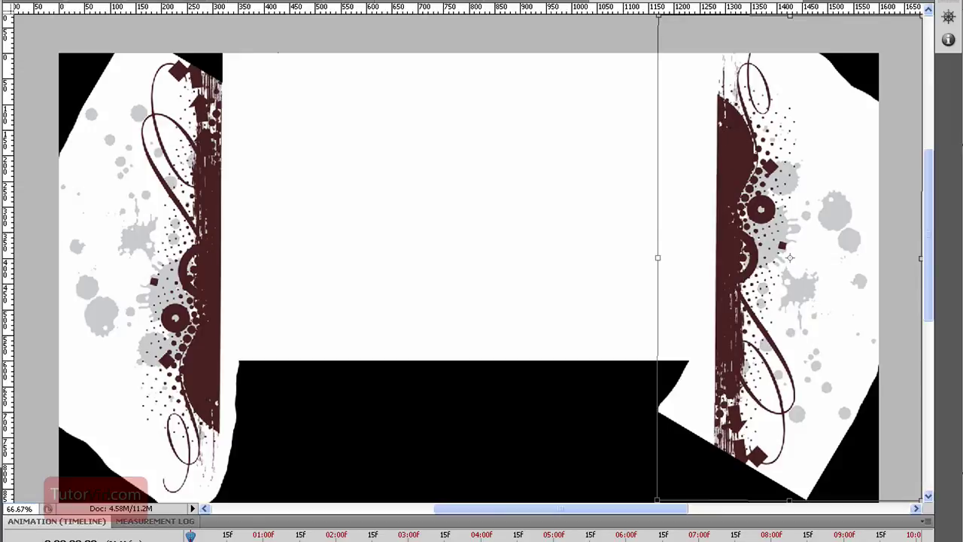
pyautogui.press('Return')
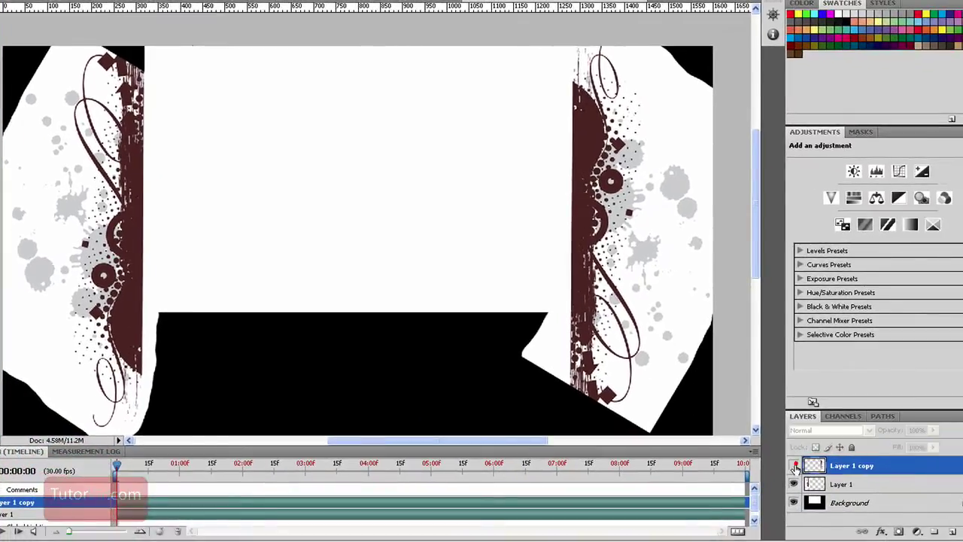
pyautogui.click(795, 466)
pyautogui.click(793, 467)
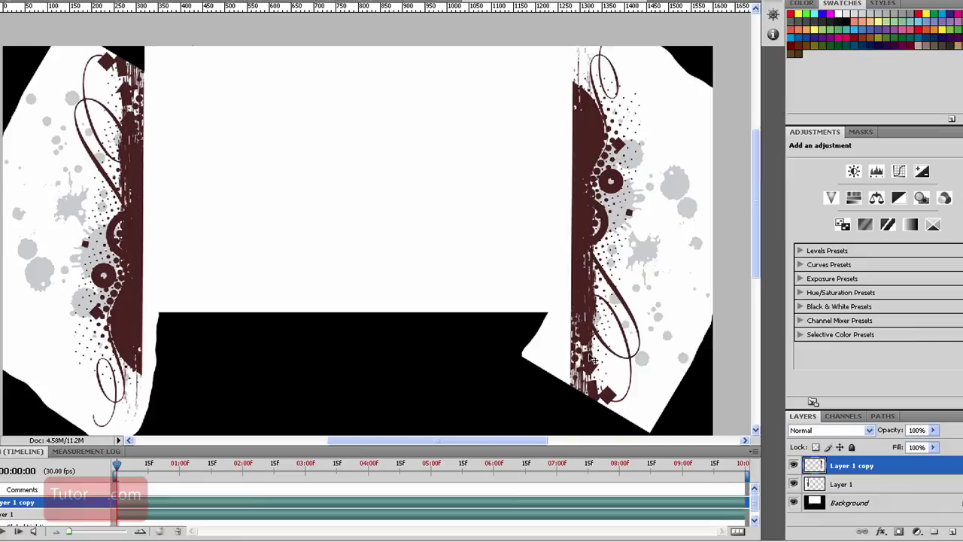
# - Add Layer 2 above the Background, fill it with white, and toggle its visibility to check
pyautogui.click(866, 509)
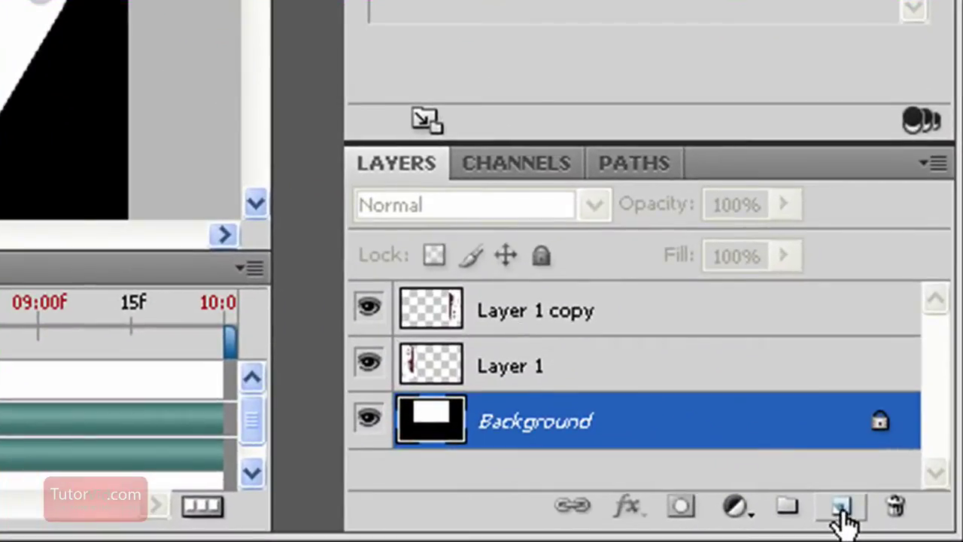
pyautogui.click(840, 508)
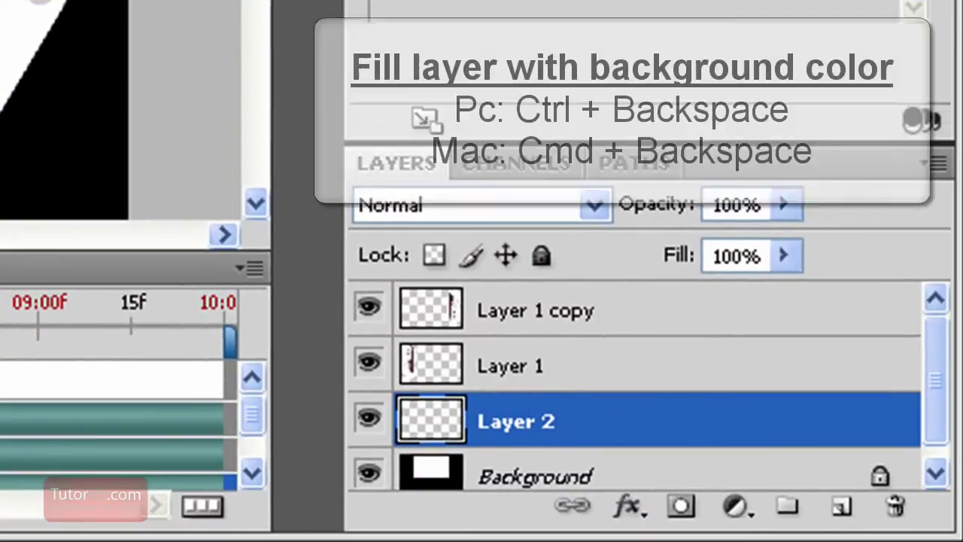
pyautogui.hotkey('ctrl', 'BackSpace')
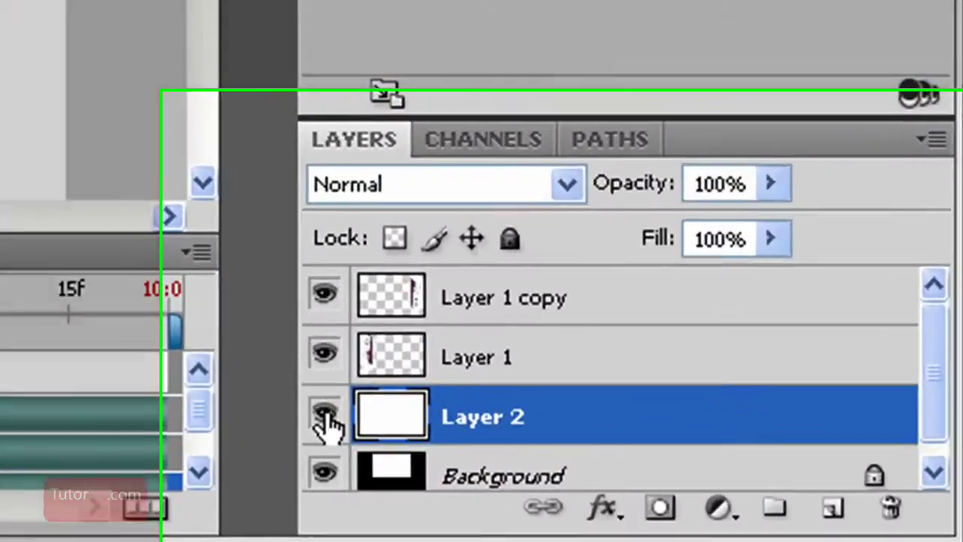
pyautogui.click(782, 506)
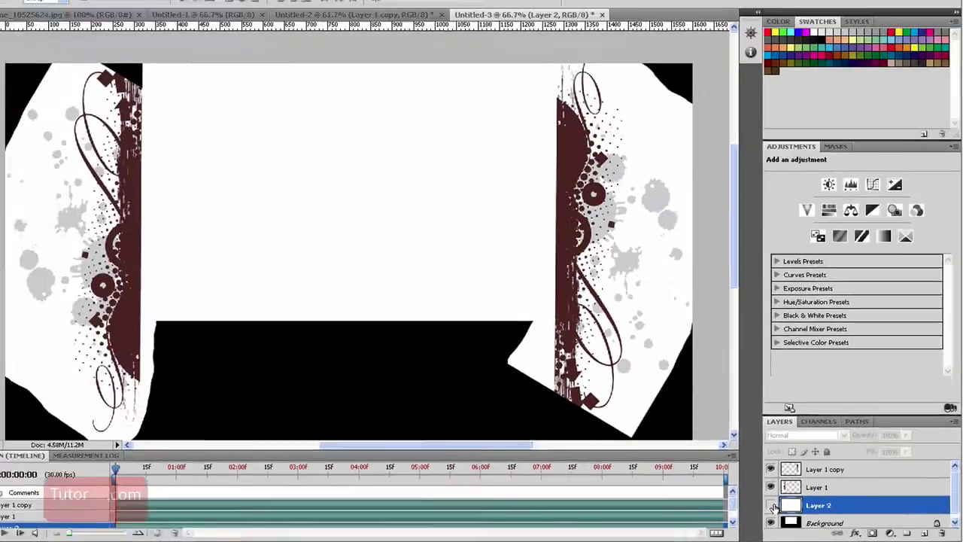
pyautogui.click(193, 387)
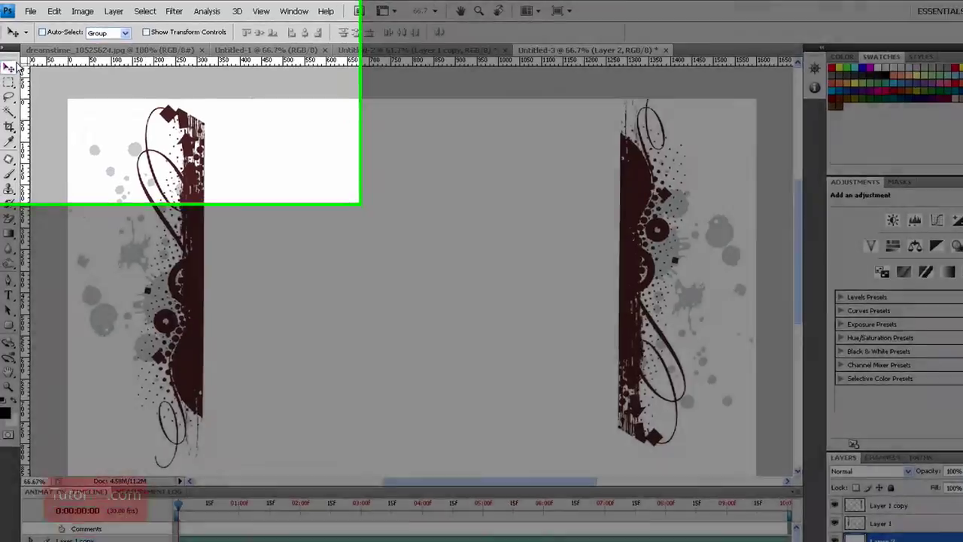
# - Export the 1600×1000 design via Save for Web & Devices using the JPEG High preset (quality 60)
pyautogui.click(28, 10)
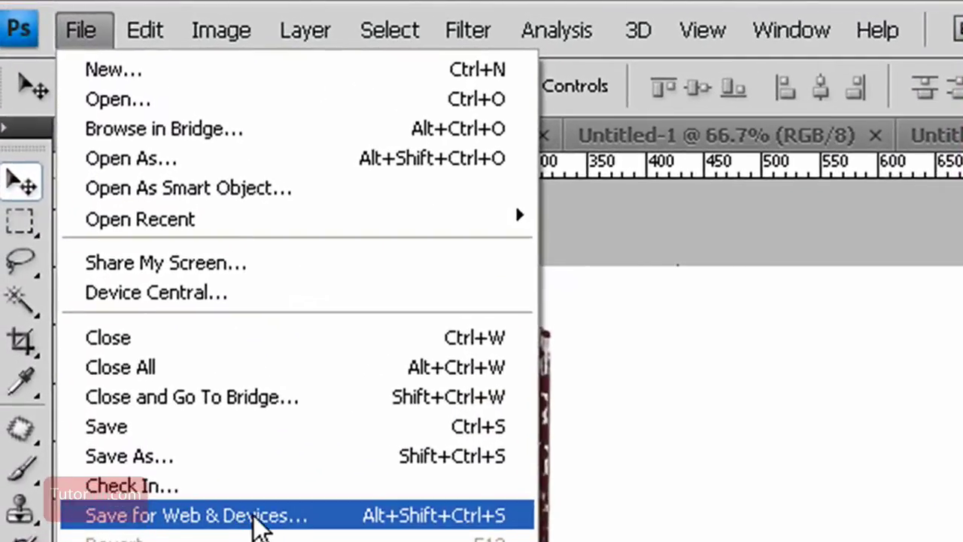
pyautogui.click(92, 181)
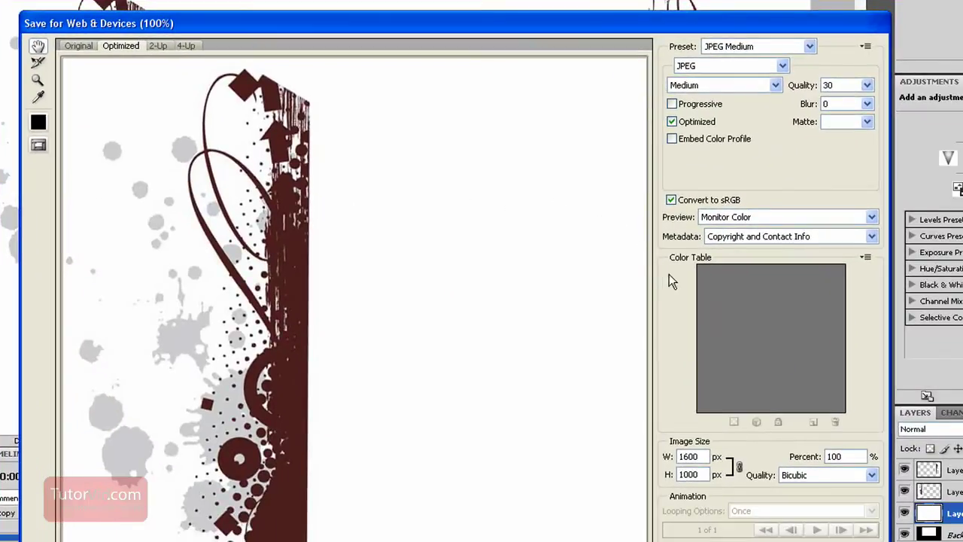
pyautogui.click(808, 46)
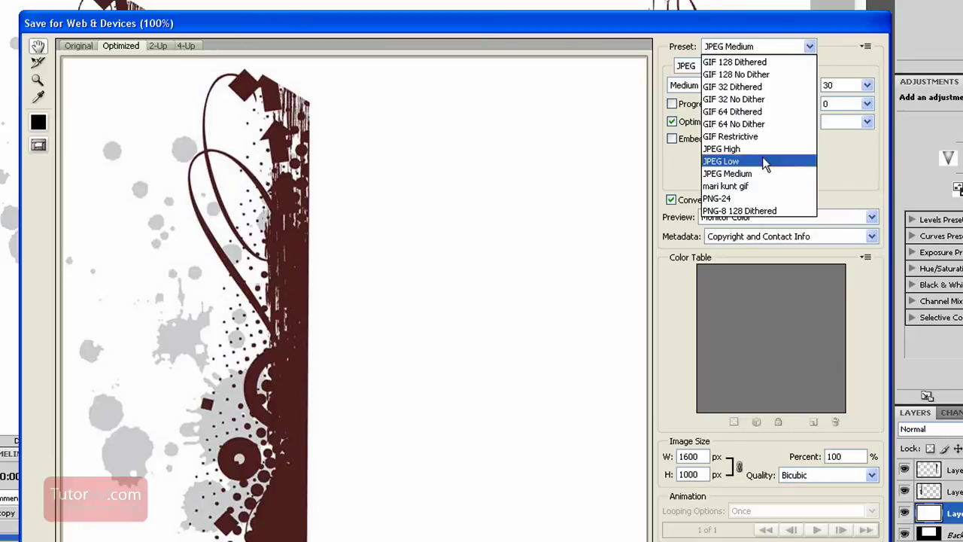
pyautogui.click(754, 175)
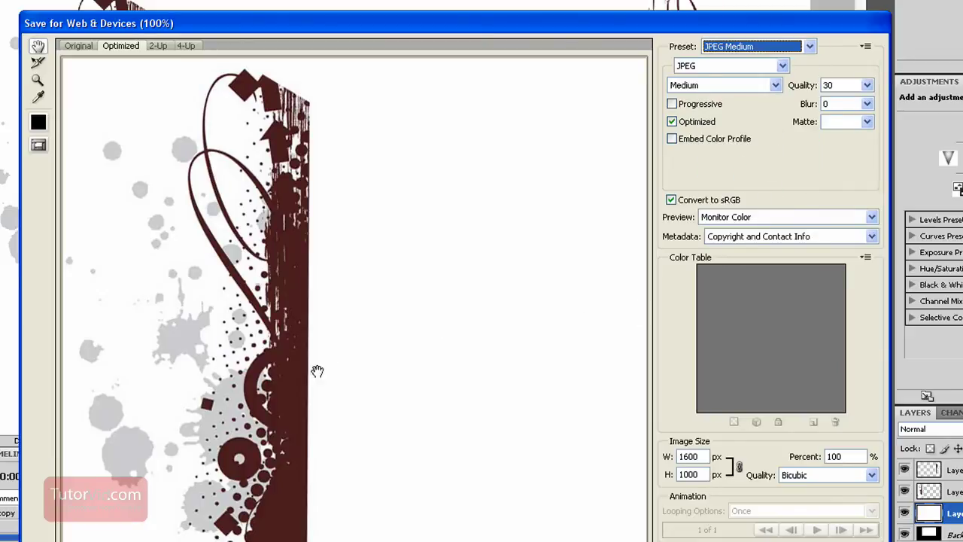
pyautogui.click(808, 46)
pyautogui.click(775, 151)
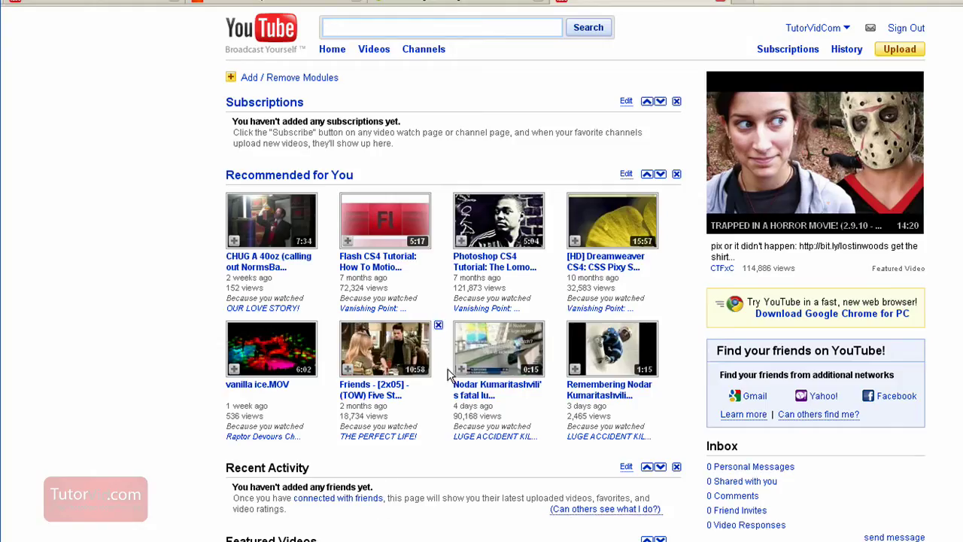
# - Open the channel's Themes and Colors advanced options and delete the existing background image
pyautogui.click(825, 26)
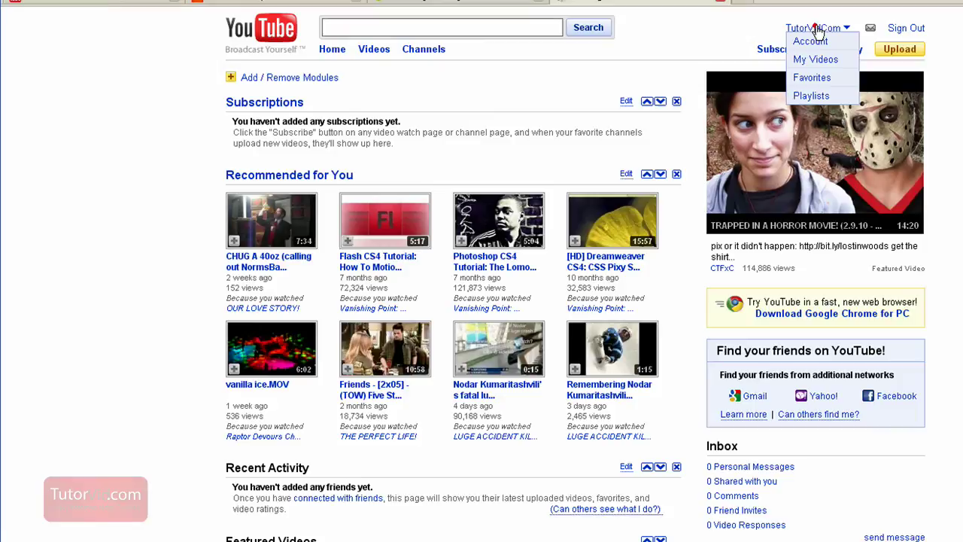
pyautogui.click(819, 29)
pyautogui.click(393, 81)
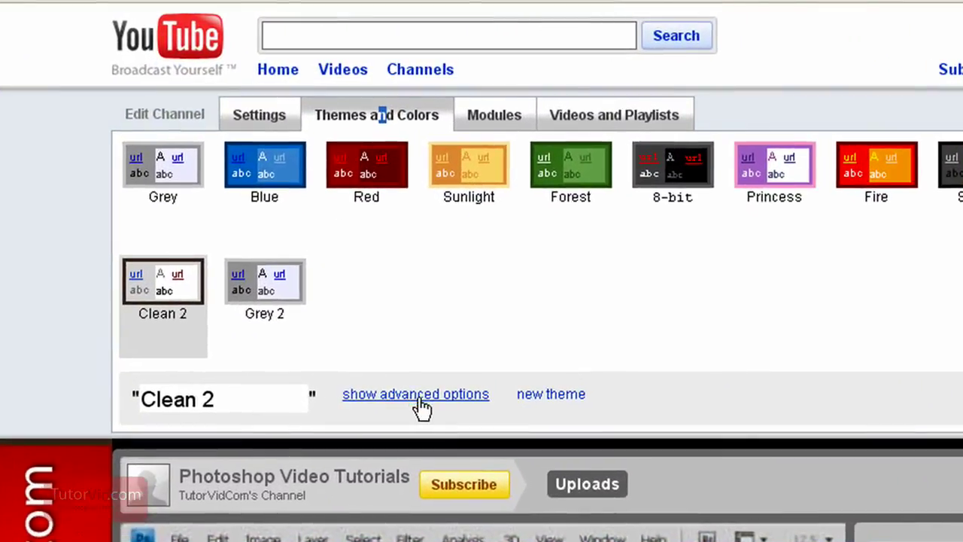
pyautogui.click(421, 351)
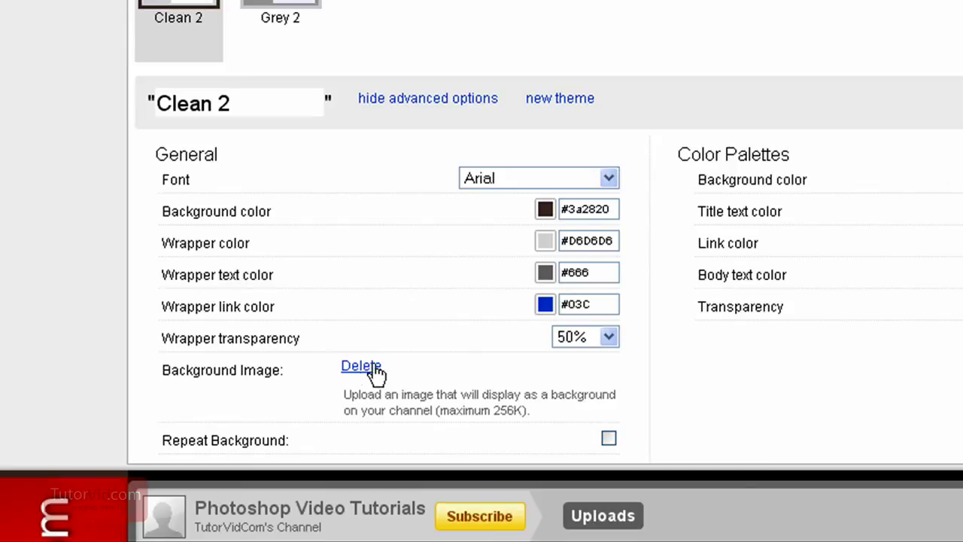
pyautogui.click(374, 367)
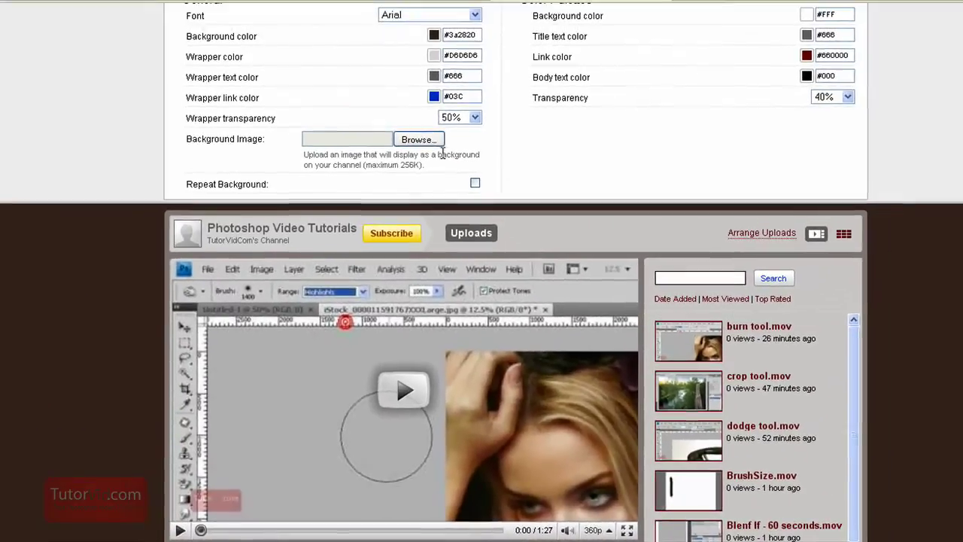
# - Upload youtube3 as the channel background image and scroll down to view the framed channel page
pyautogui.click(519, 369)
pyautogui.click(309, 152)
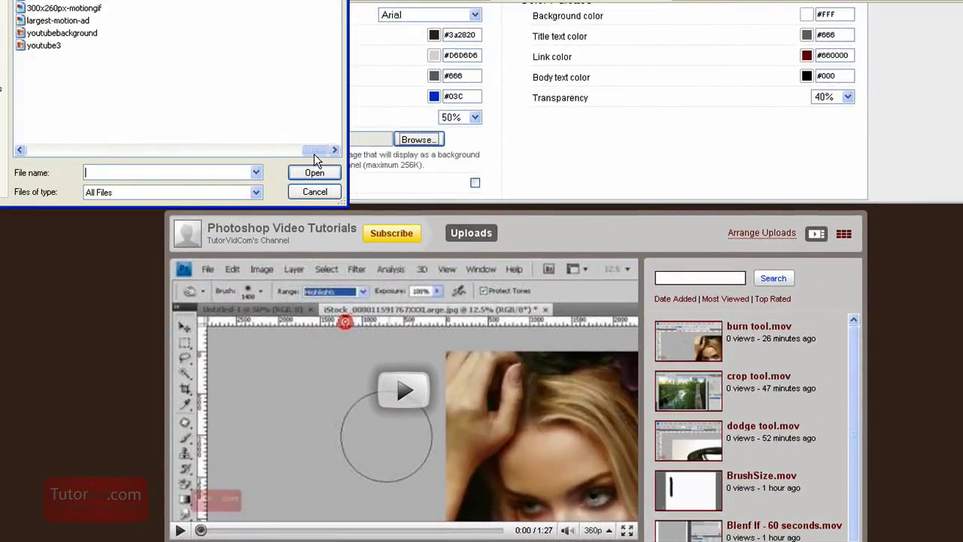
pyautogui.doubleClick(45, 47)
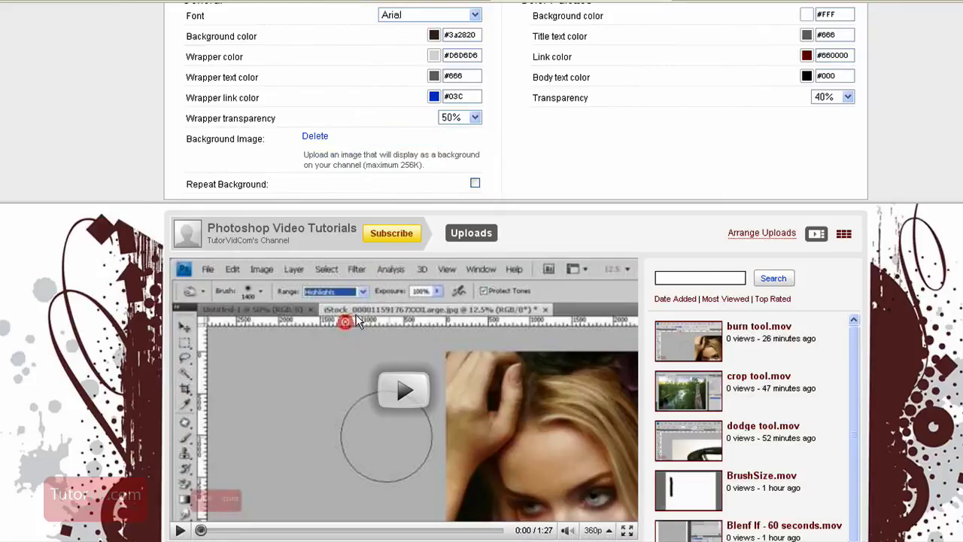
pyautogui.scroll(-5, 481, 301)
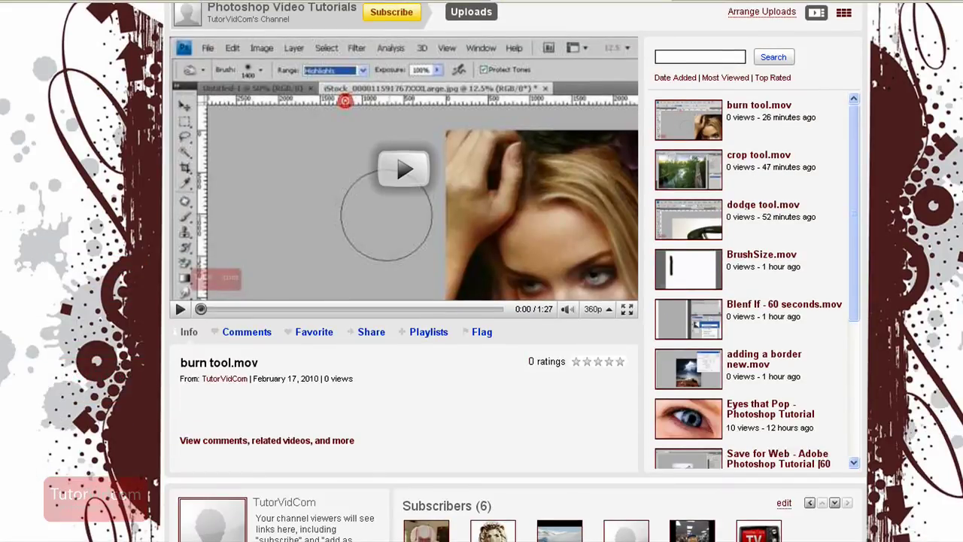